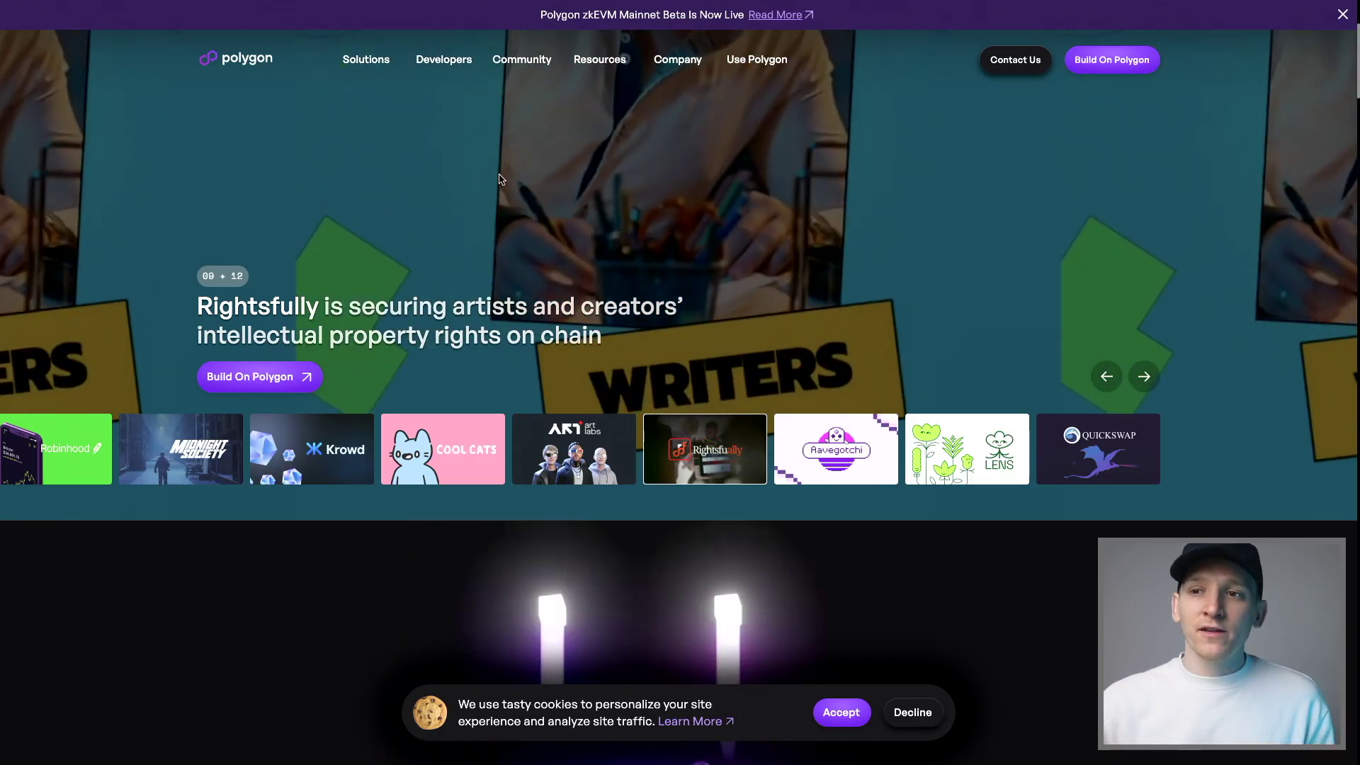
- Open the zkEVM Explorer from the Polygon zkEVM solutions on Polygon's website
scroll(499, 177, up, 4)
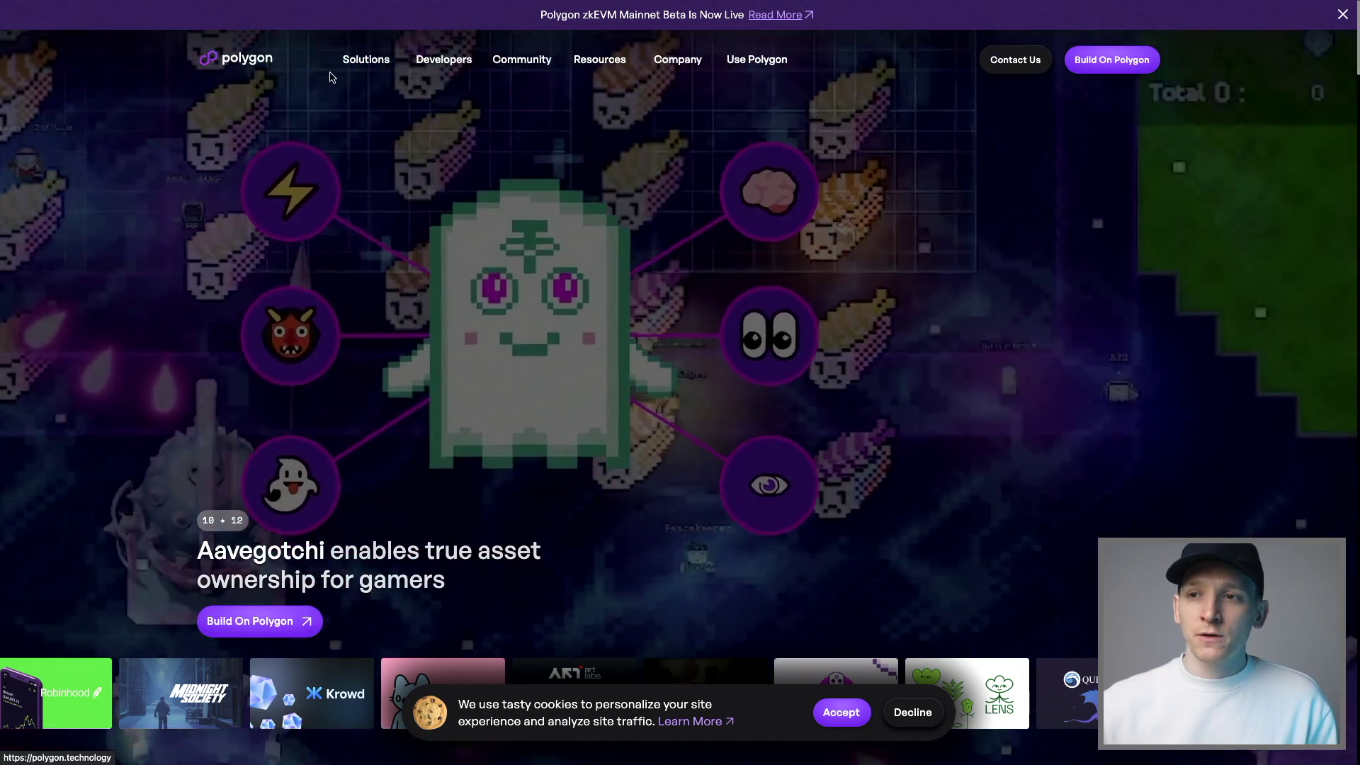
mouse_move(366, 63)
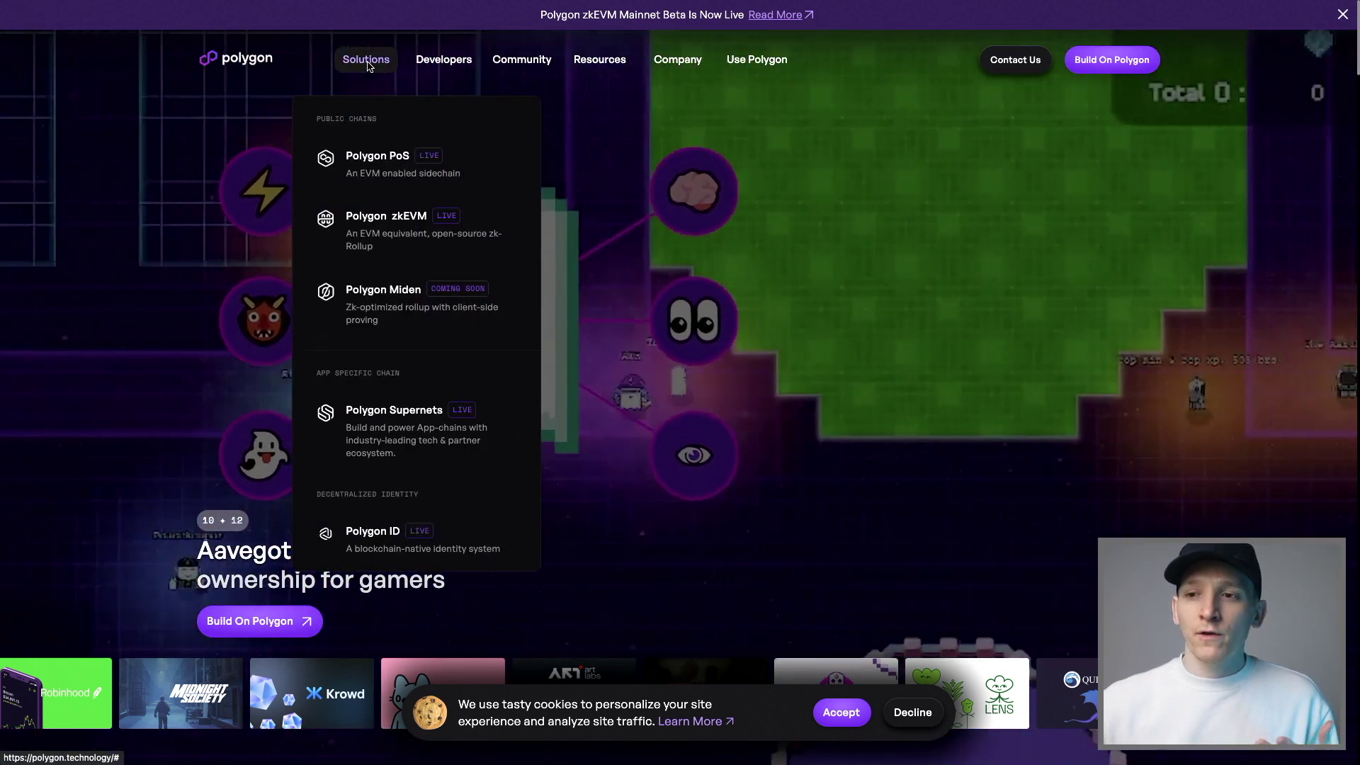
mouse_move(395, 228)
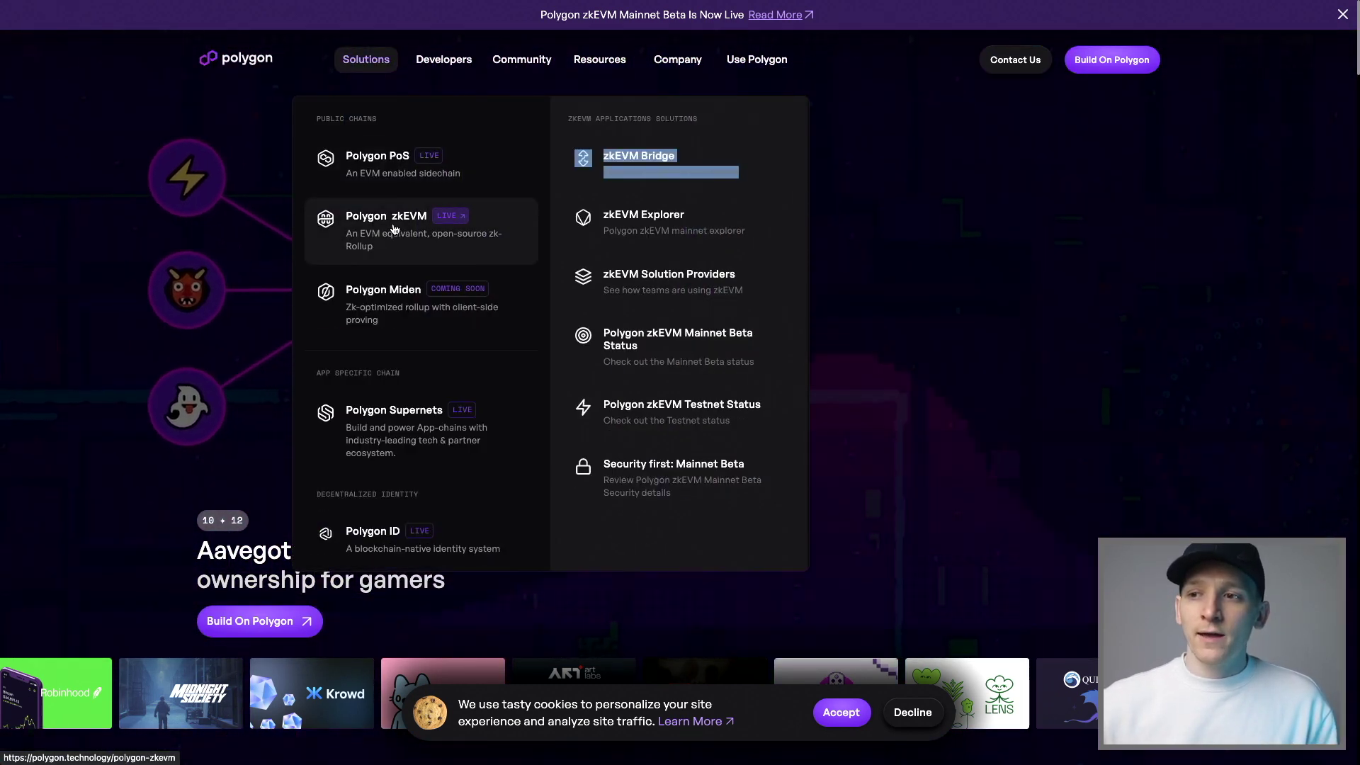
click(637, 219)
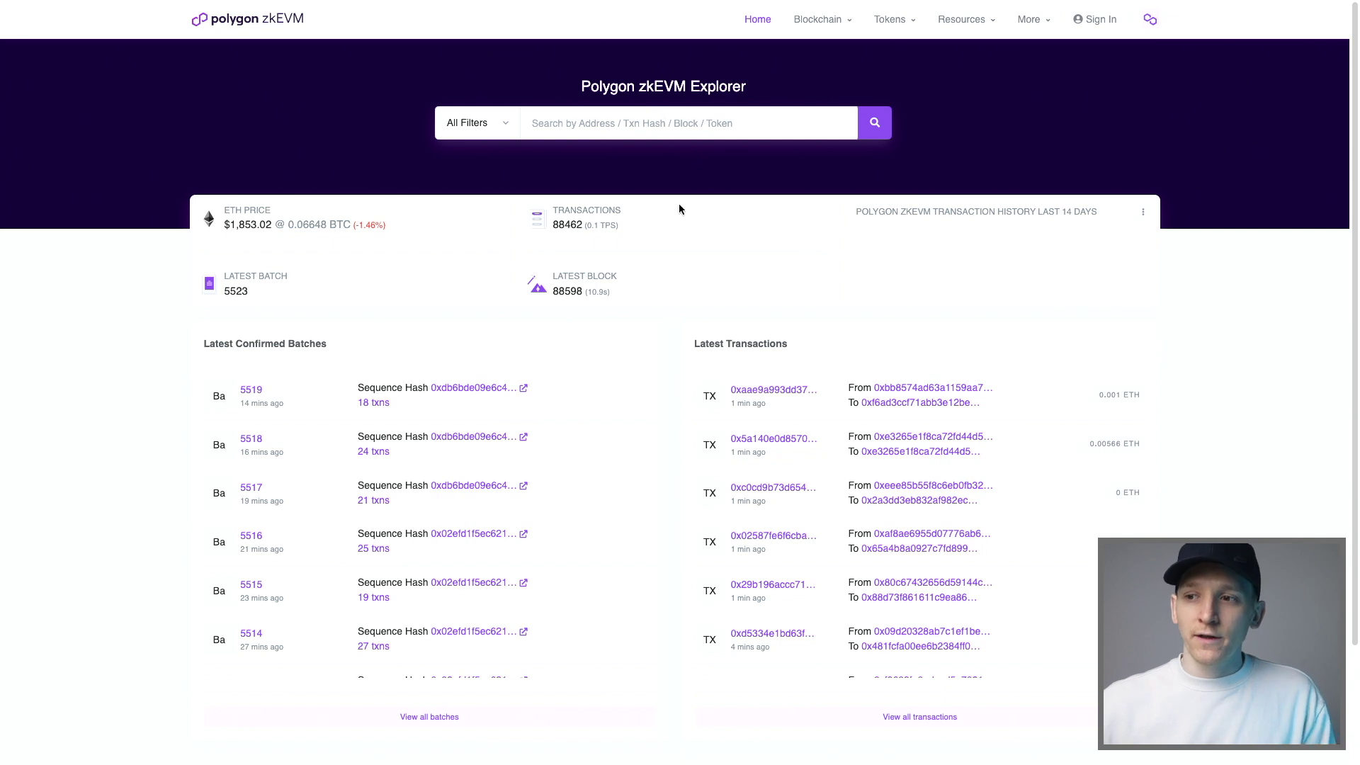
- Request adding the zkEVM network to MetaMask from the explorer's footer and cancel the network switch
scroll(679, 203, down, 2)
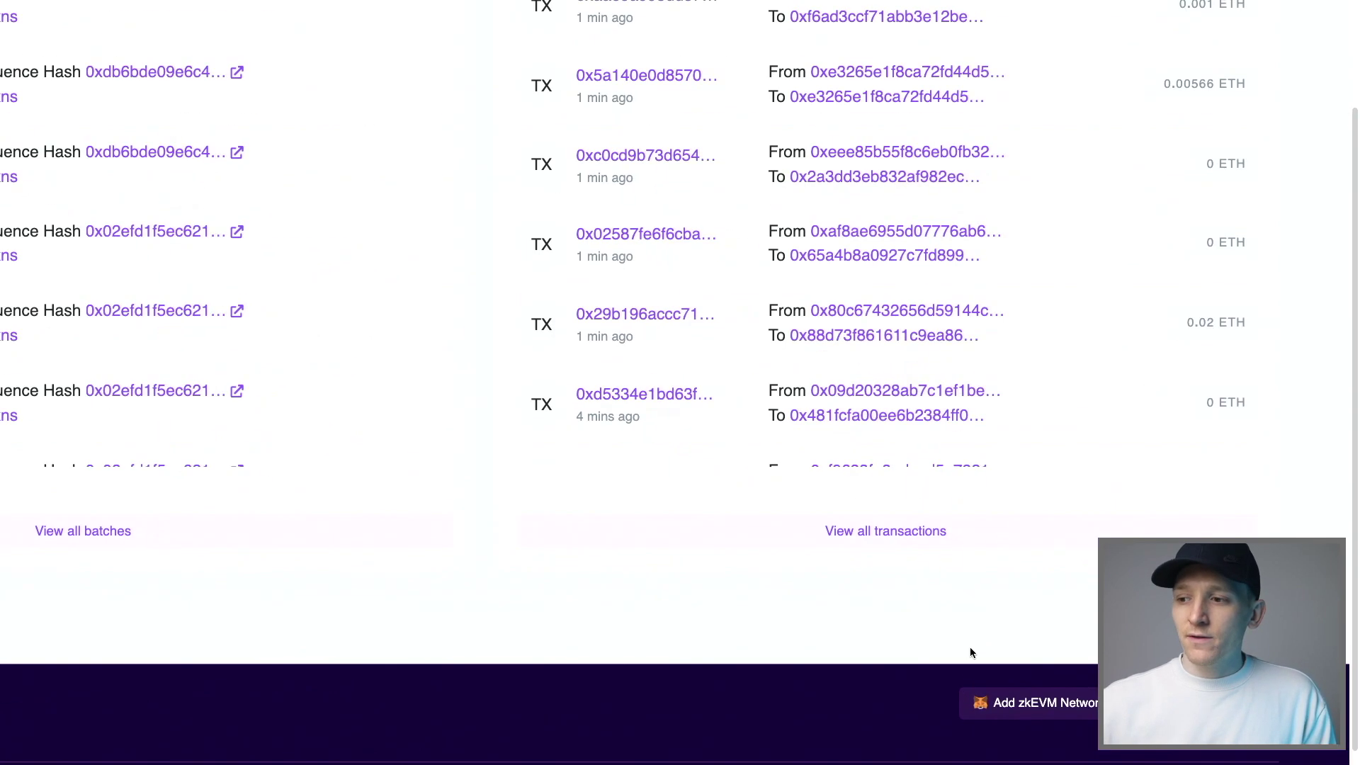
scroll(969, 634, down, 1)
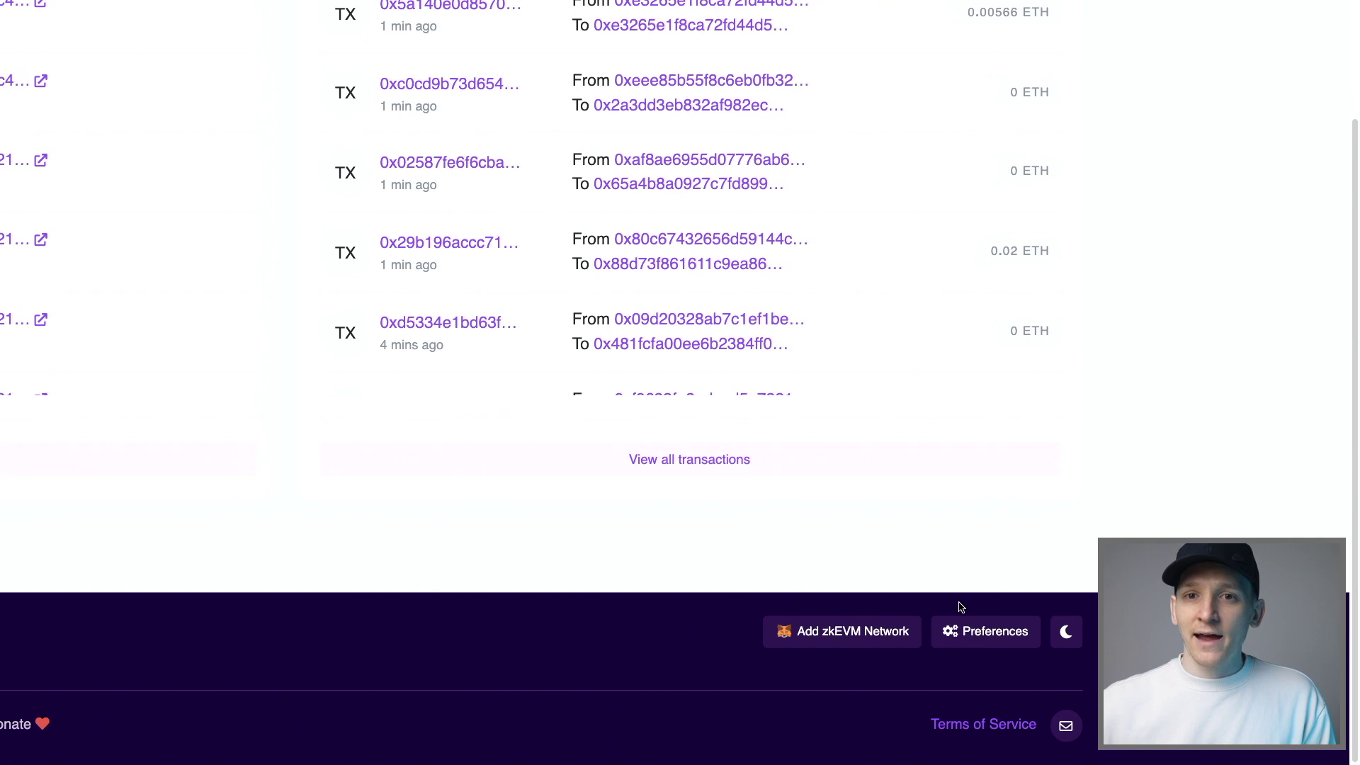
click(832, 638)
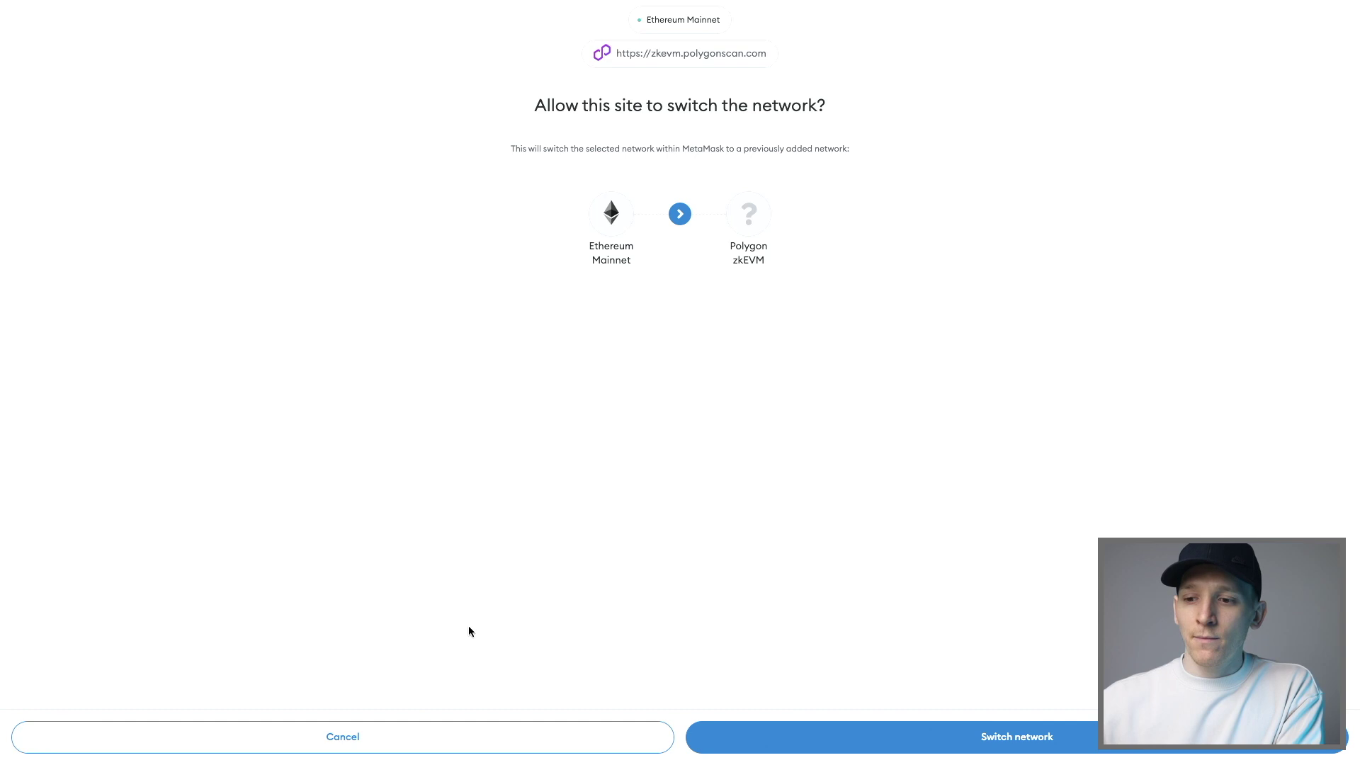
click(404, 738)
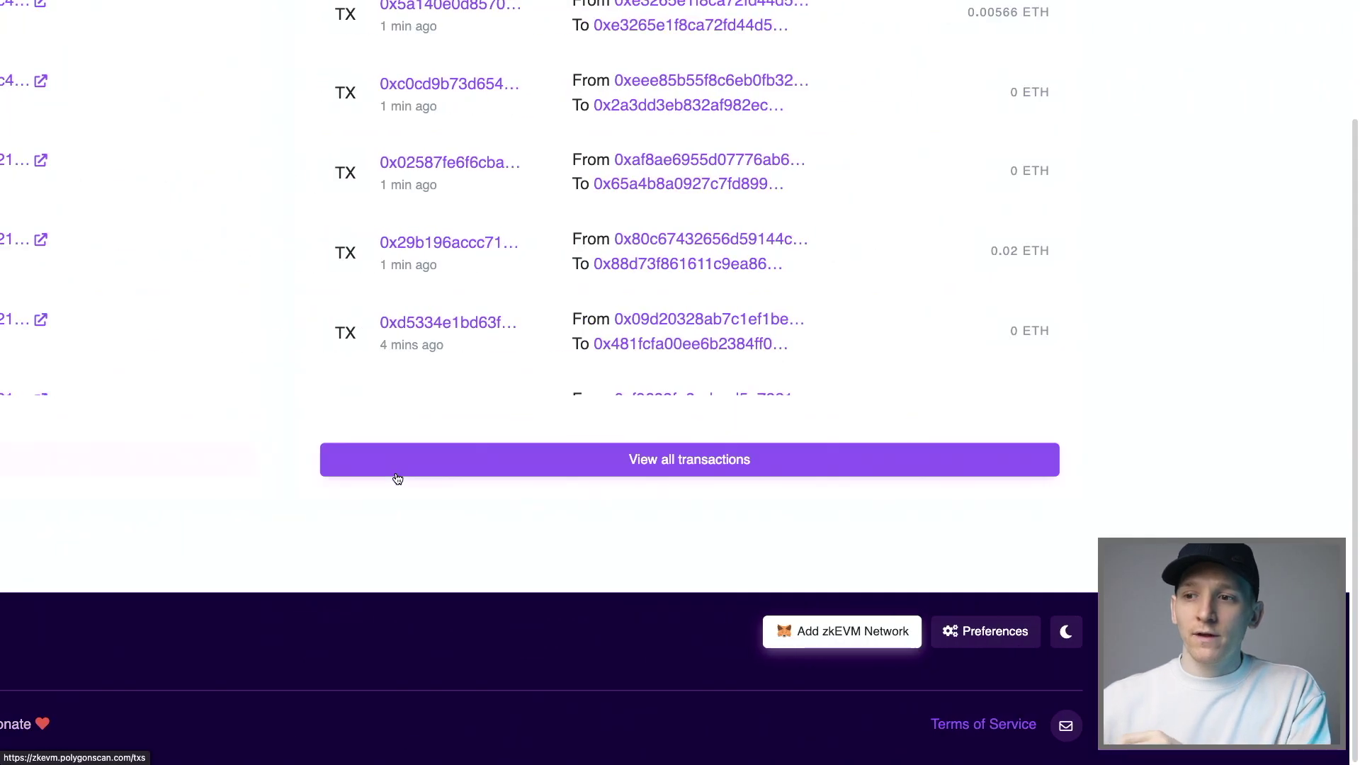
scroll(334, 435, up, 10)
key(super+0)
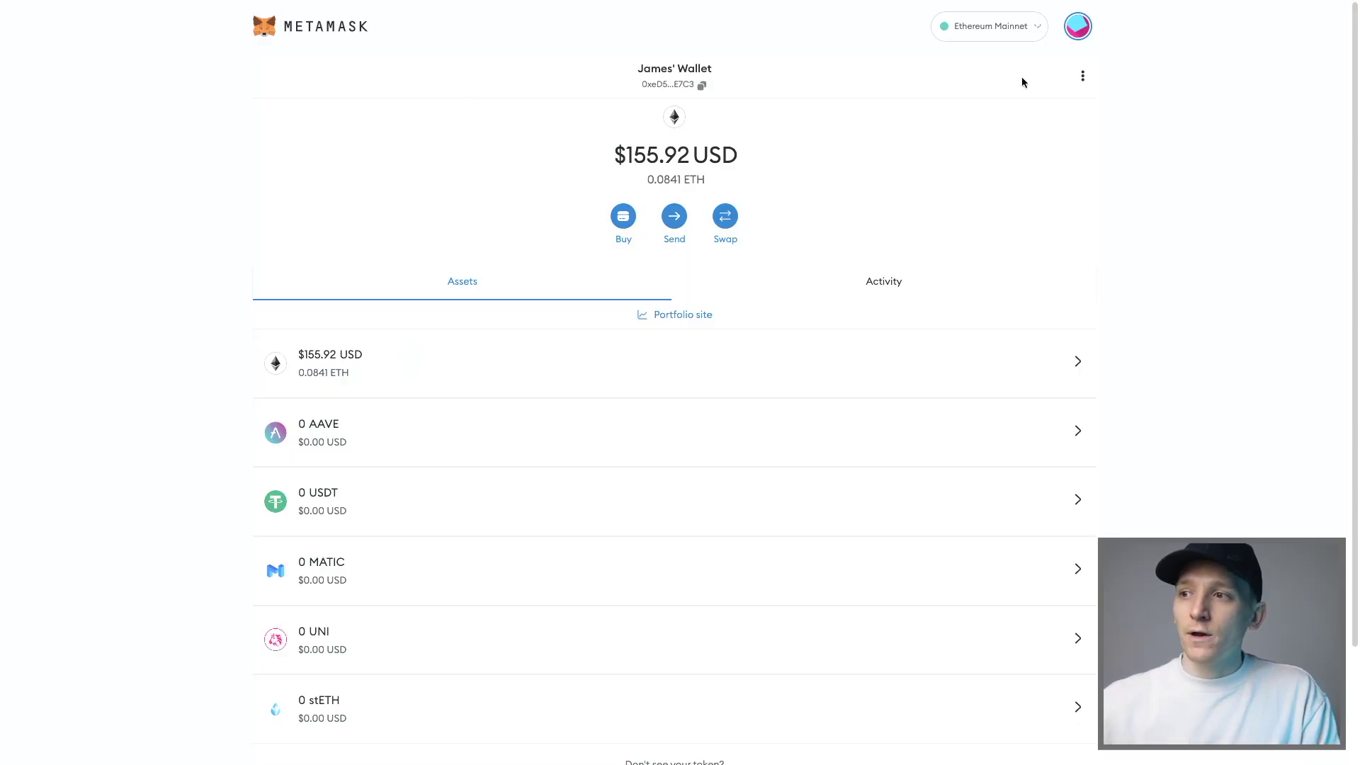
- Switch the MetaMask wallet to the Polygon zkEVM network and check the selection in its network list
click(1017, 35)
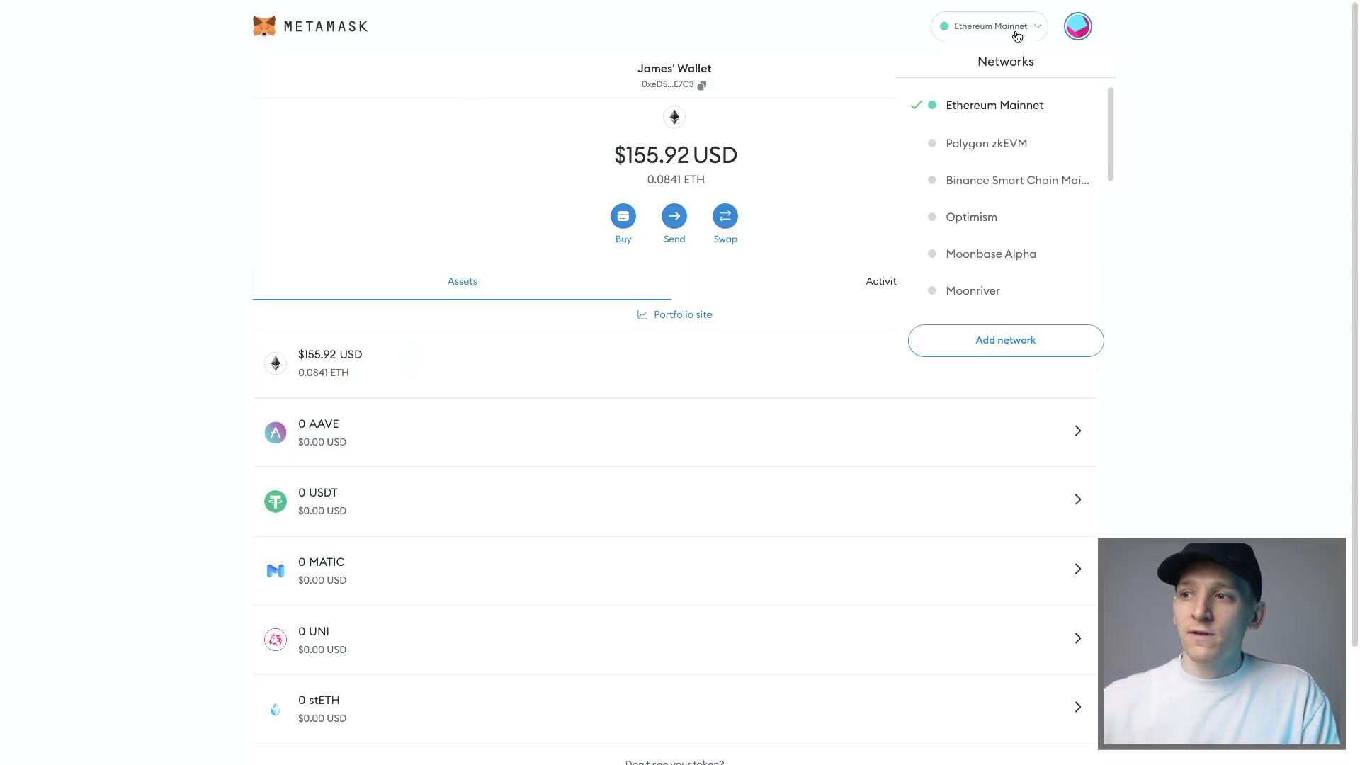
click(978, 146)
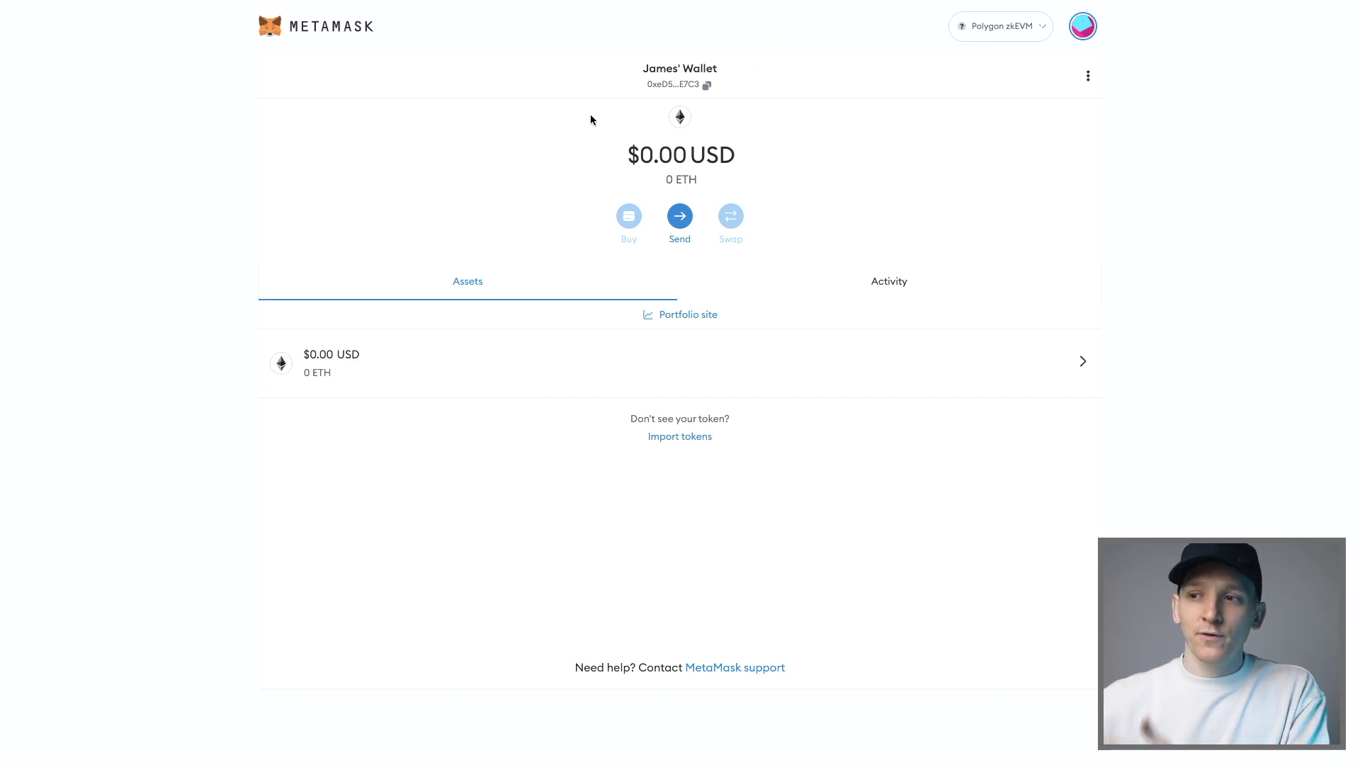
click(1009, 34)
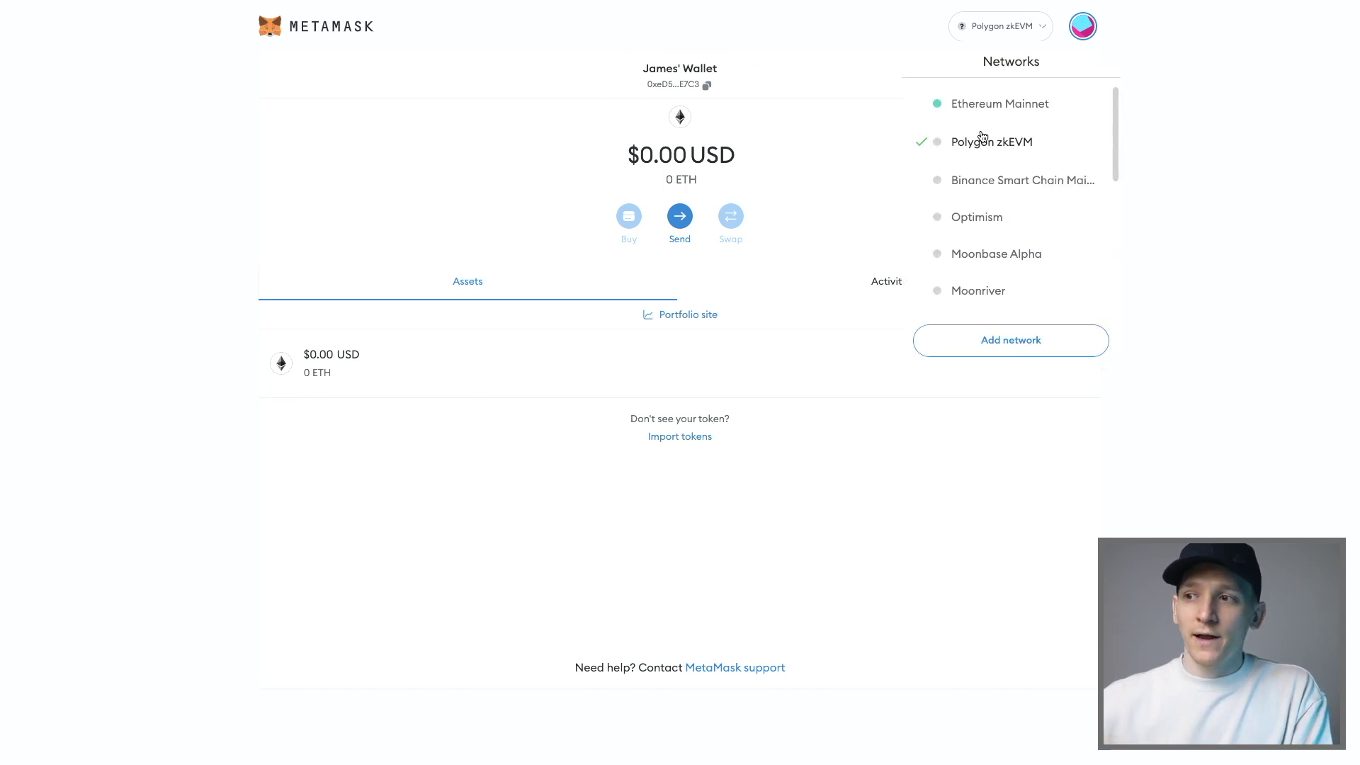
click(796, 43)
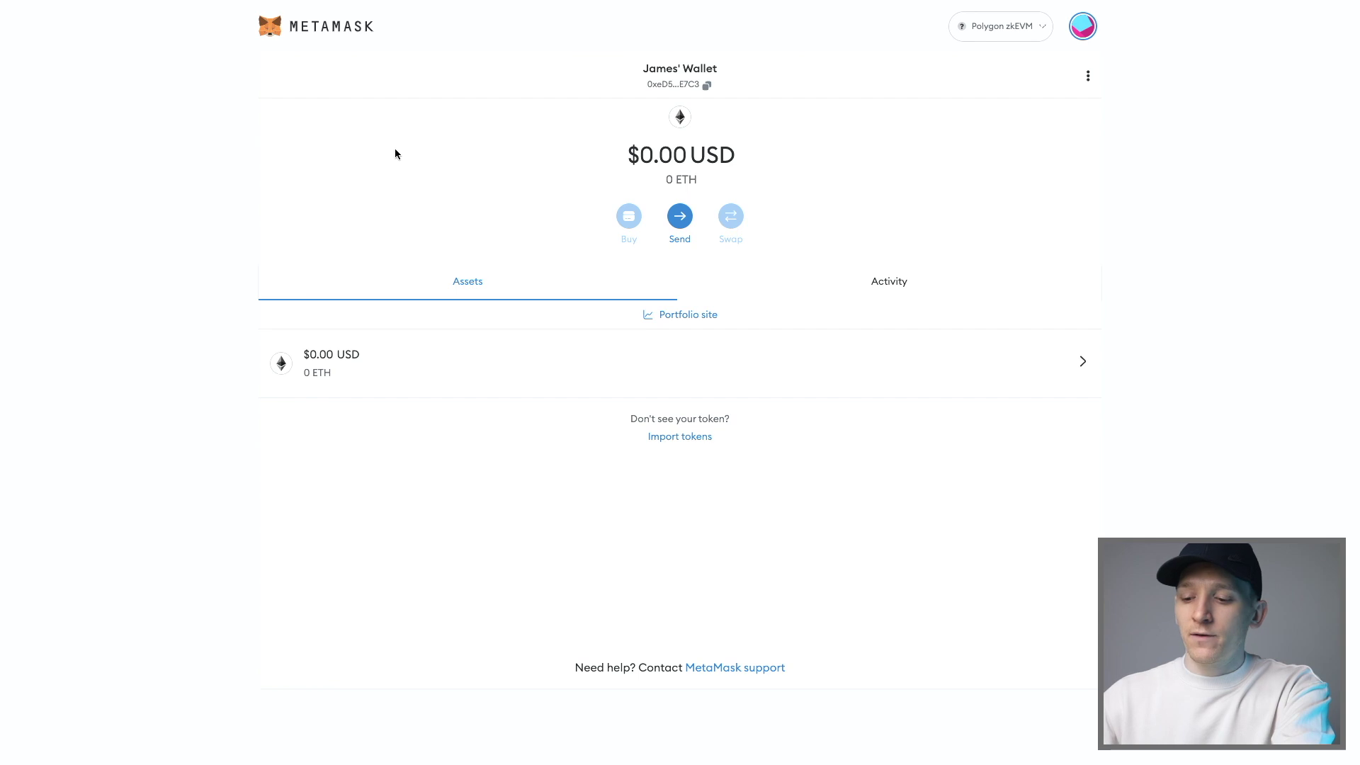
- On Binance, paste the wallet address as the ETH withdrawal recipient and look through the available withdrawal networks
key(ctrl+Tab)
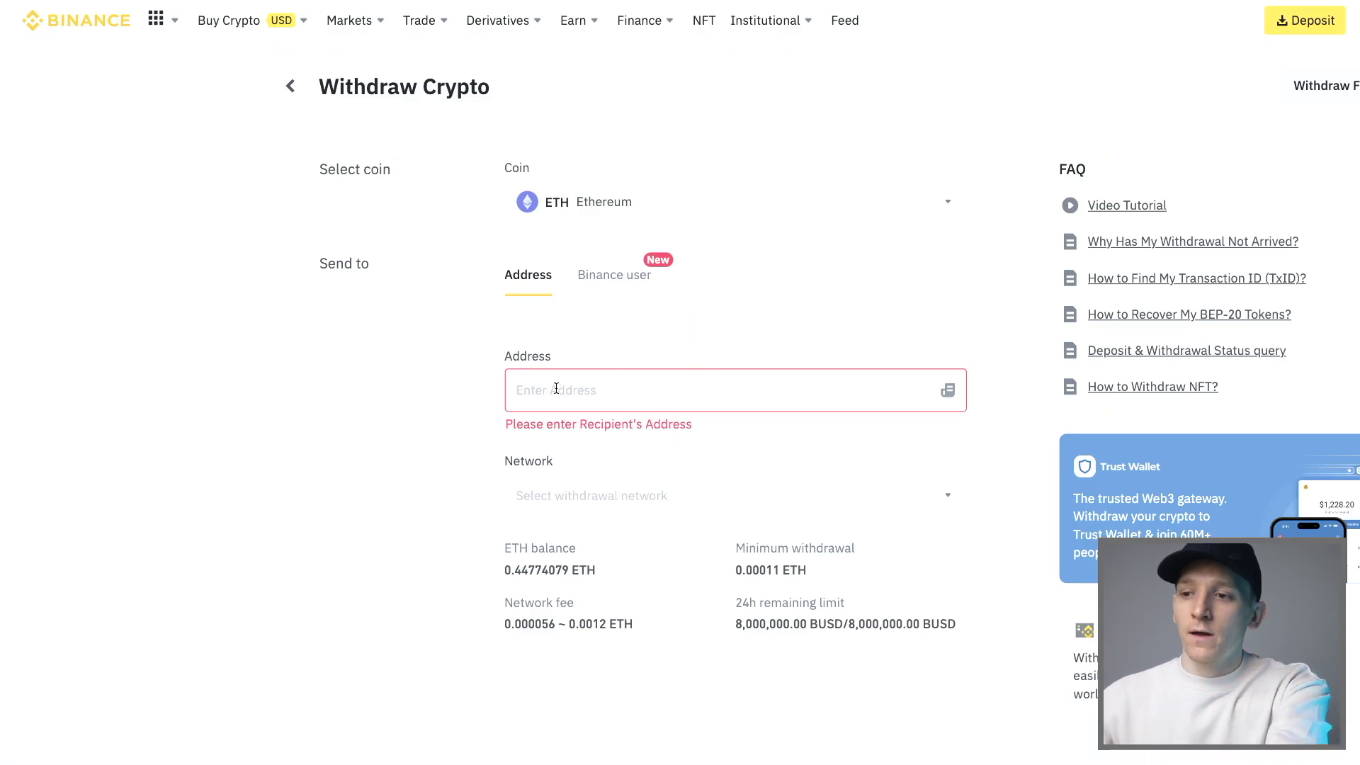
key(ctrl+v)
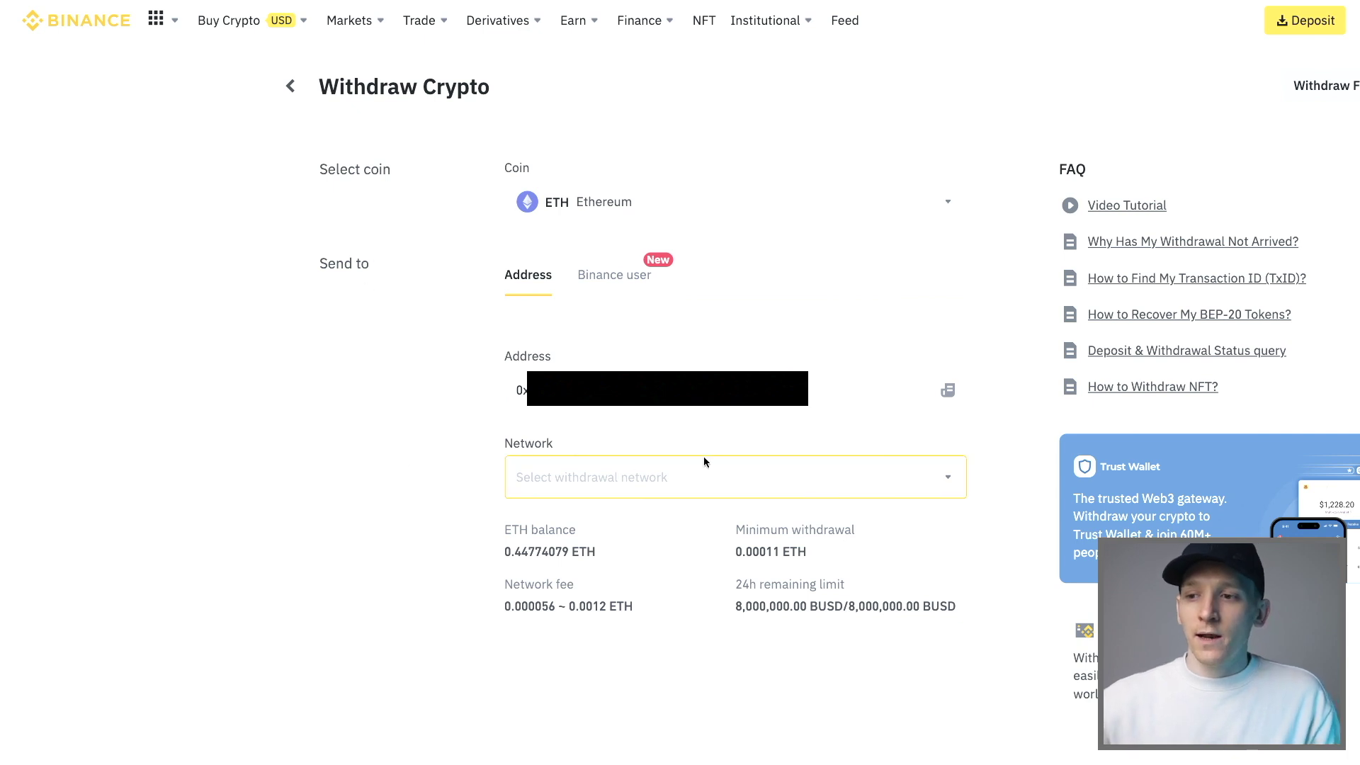
click(722, 480)
scroll(753, 492, down, 2)
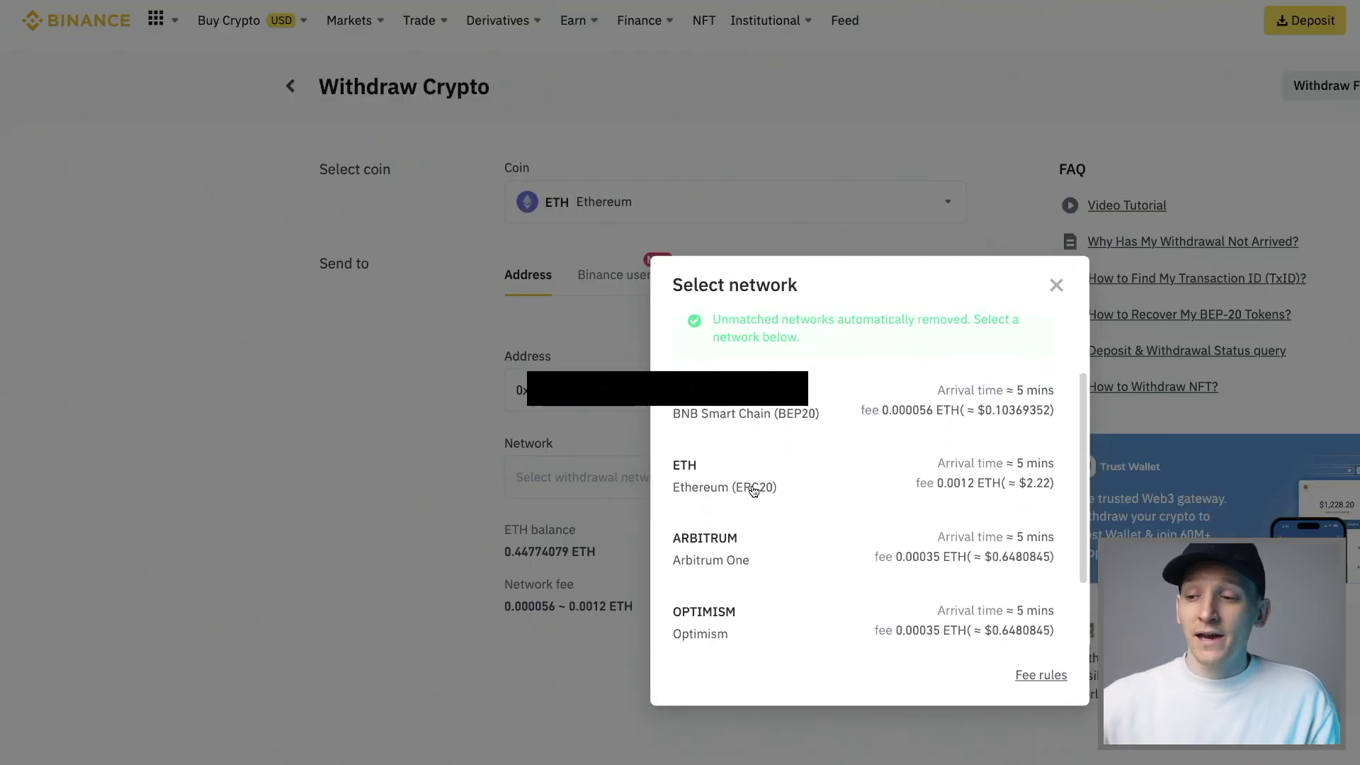
scroll(754, 492, down, 1)
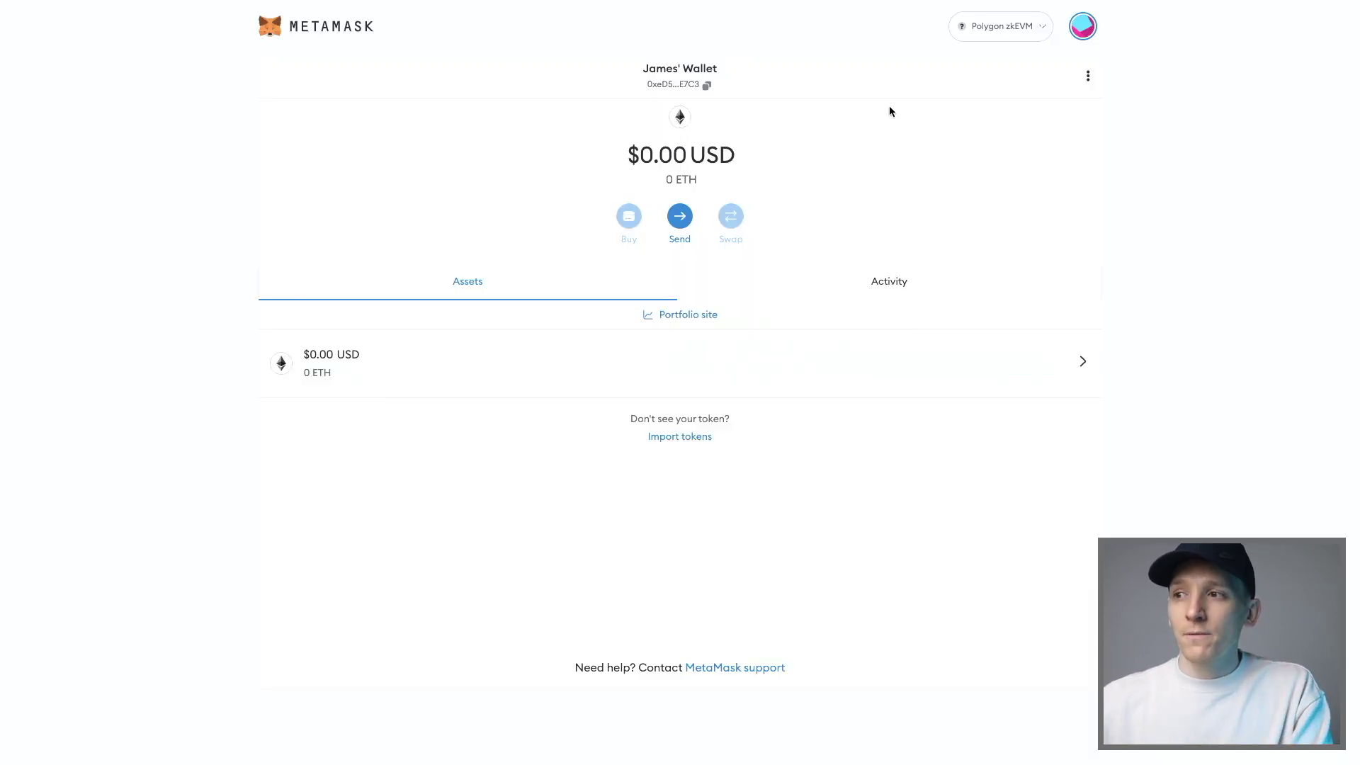
- Switch MetaMask to the Ethereum Mainnet network and copy the wallet address
click(1008, 29)
click(975, 111)
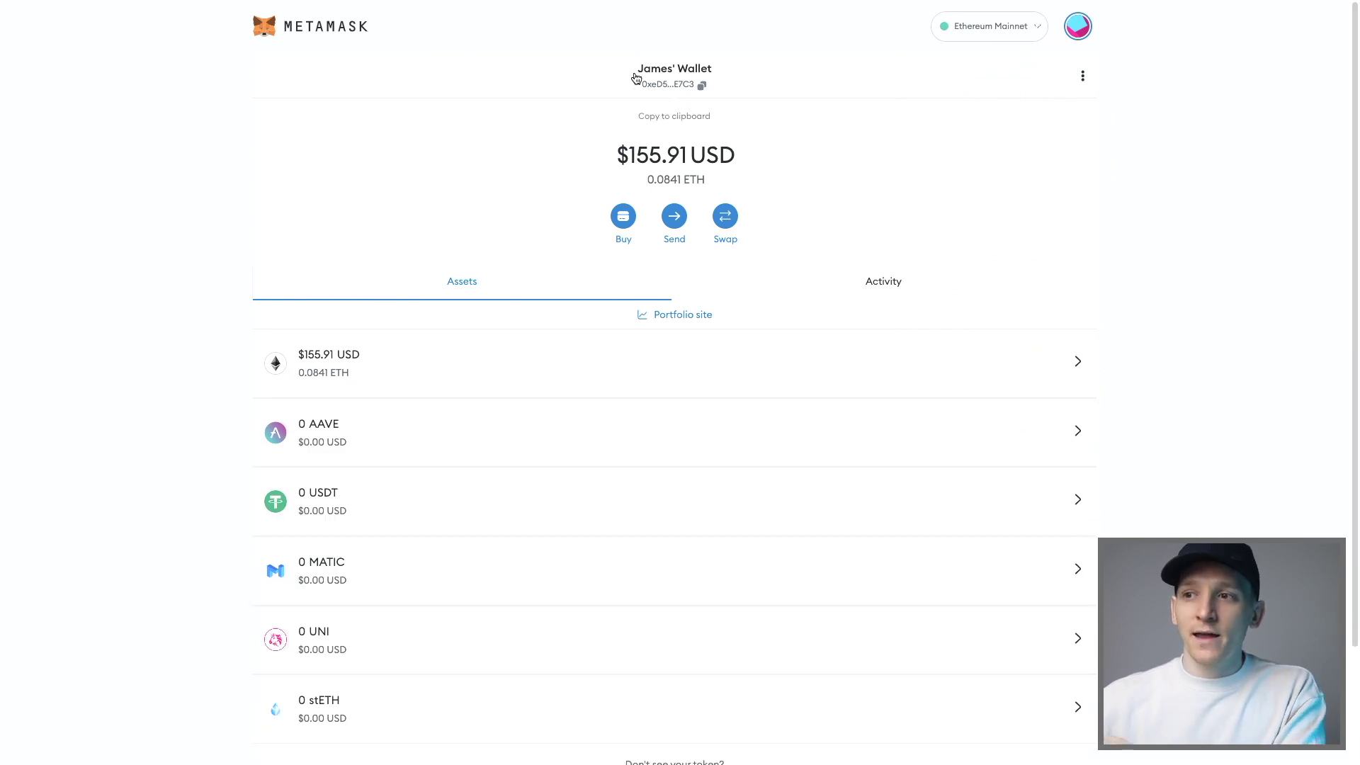
click(664, 89)
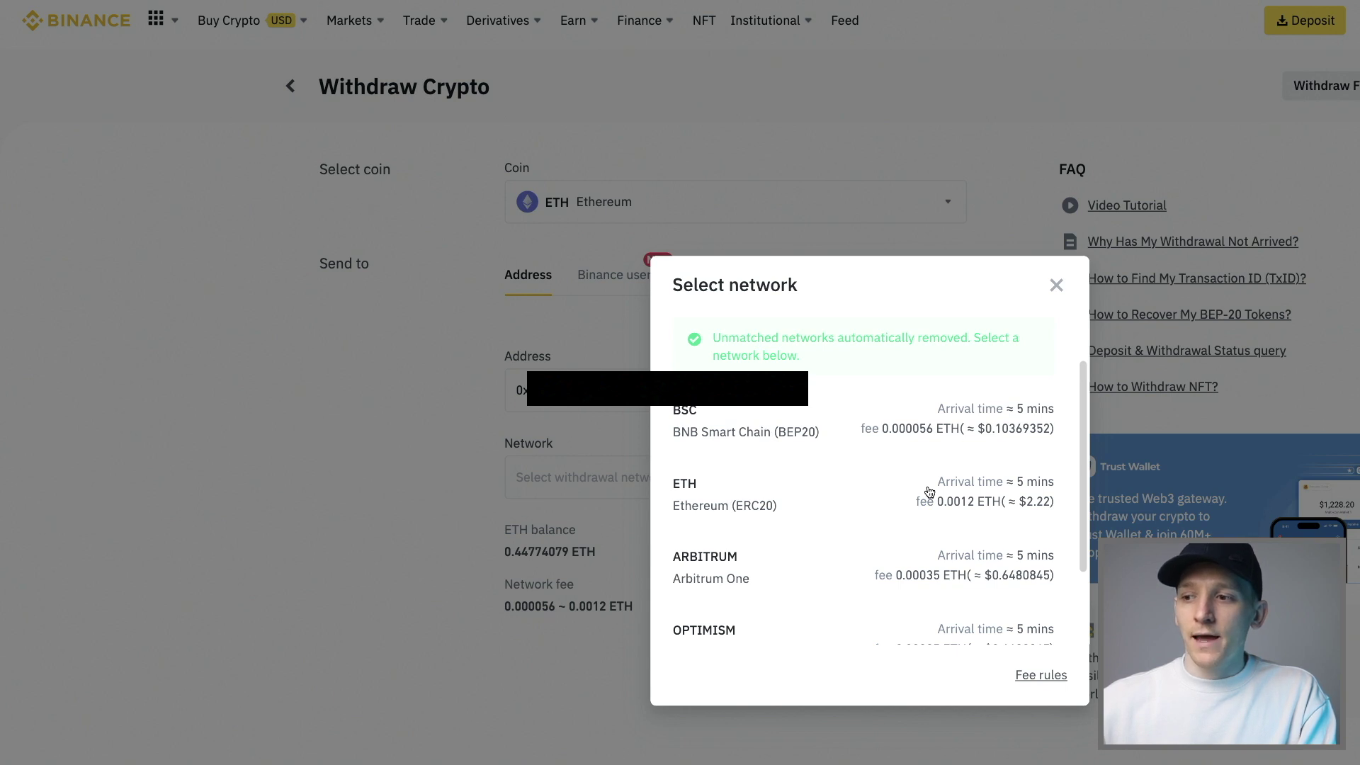
- Choose Ethereum (ERC20) as the network for the ETH withdrawal on Binance
click(808, 501)
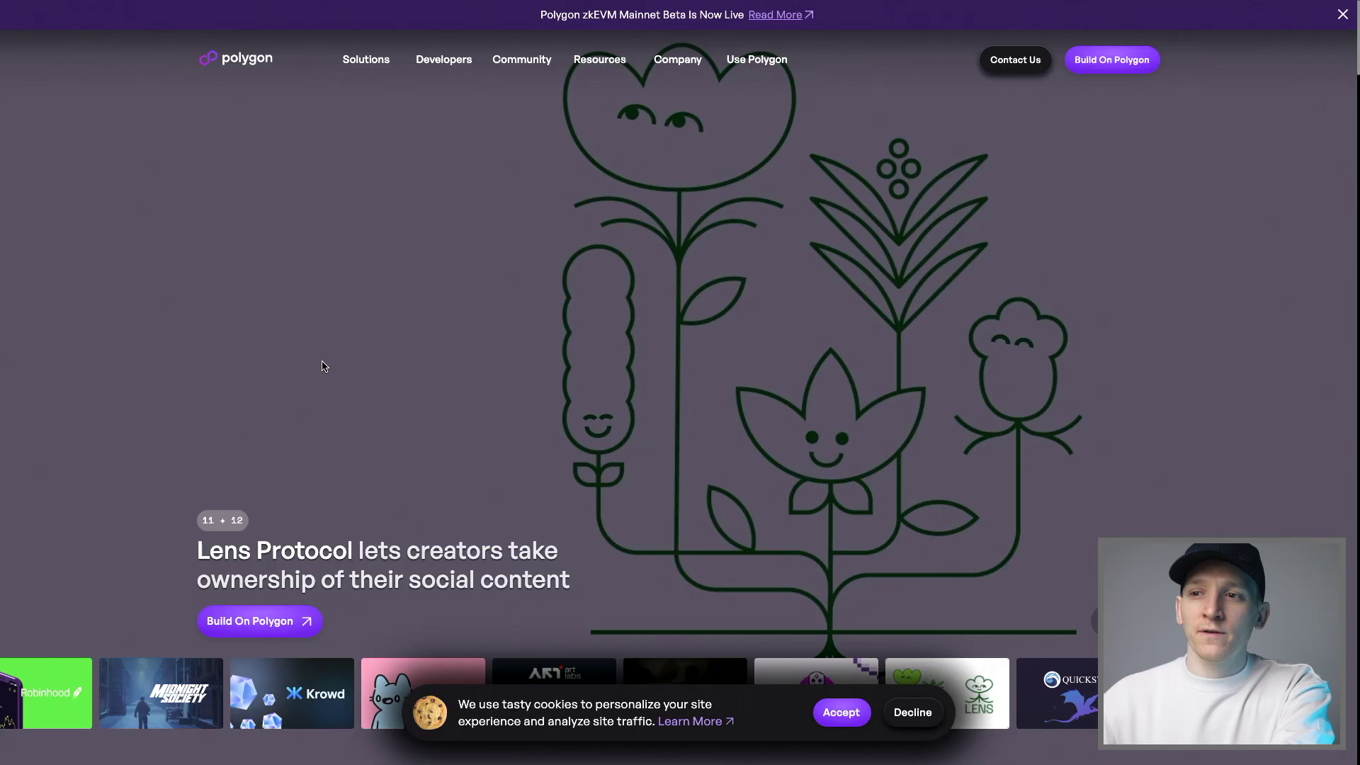
- Open the Wallet Suite from the Polygon PoS solutions on Polygon's website and show its ZkEVM solutions
mouse_move(366, 59)
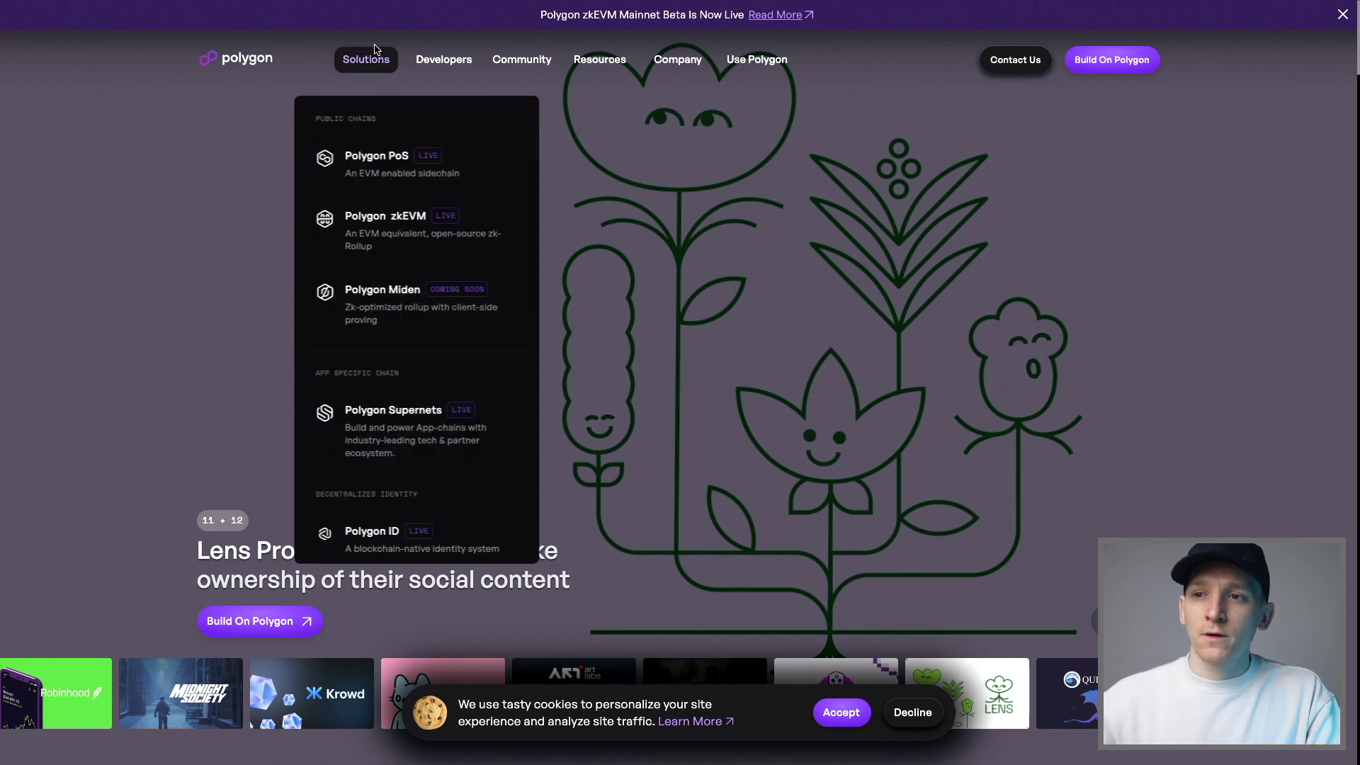
mouse_move(393, 245)
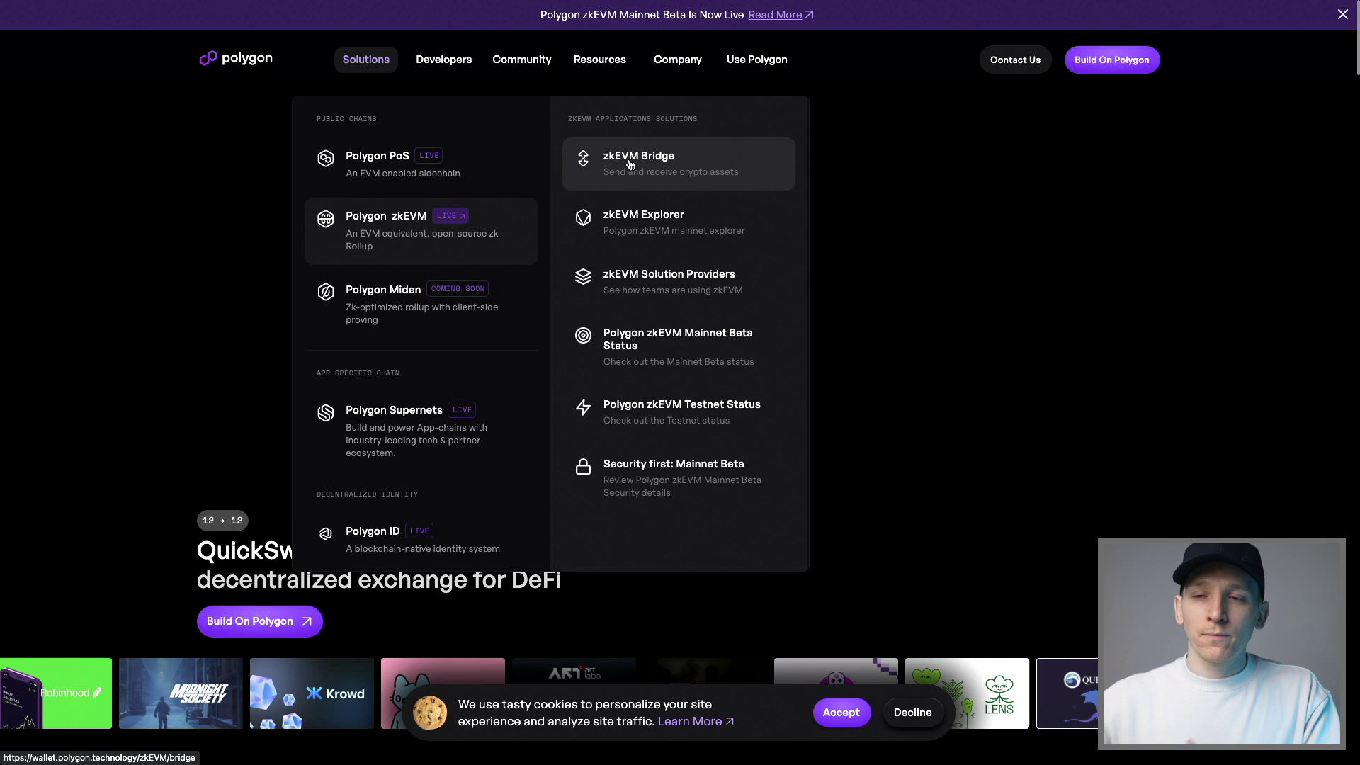
mouse_move(358, 178)
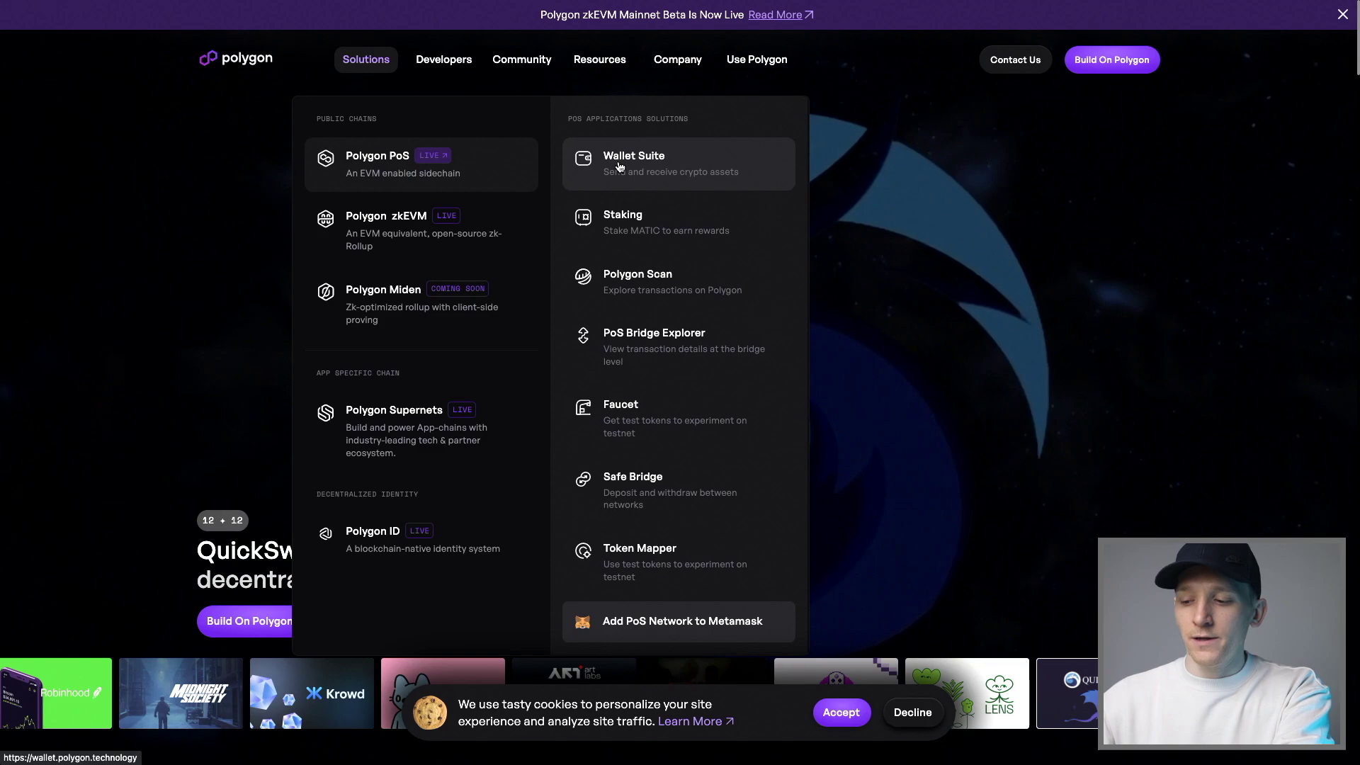
click(618, 166)
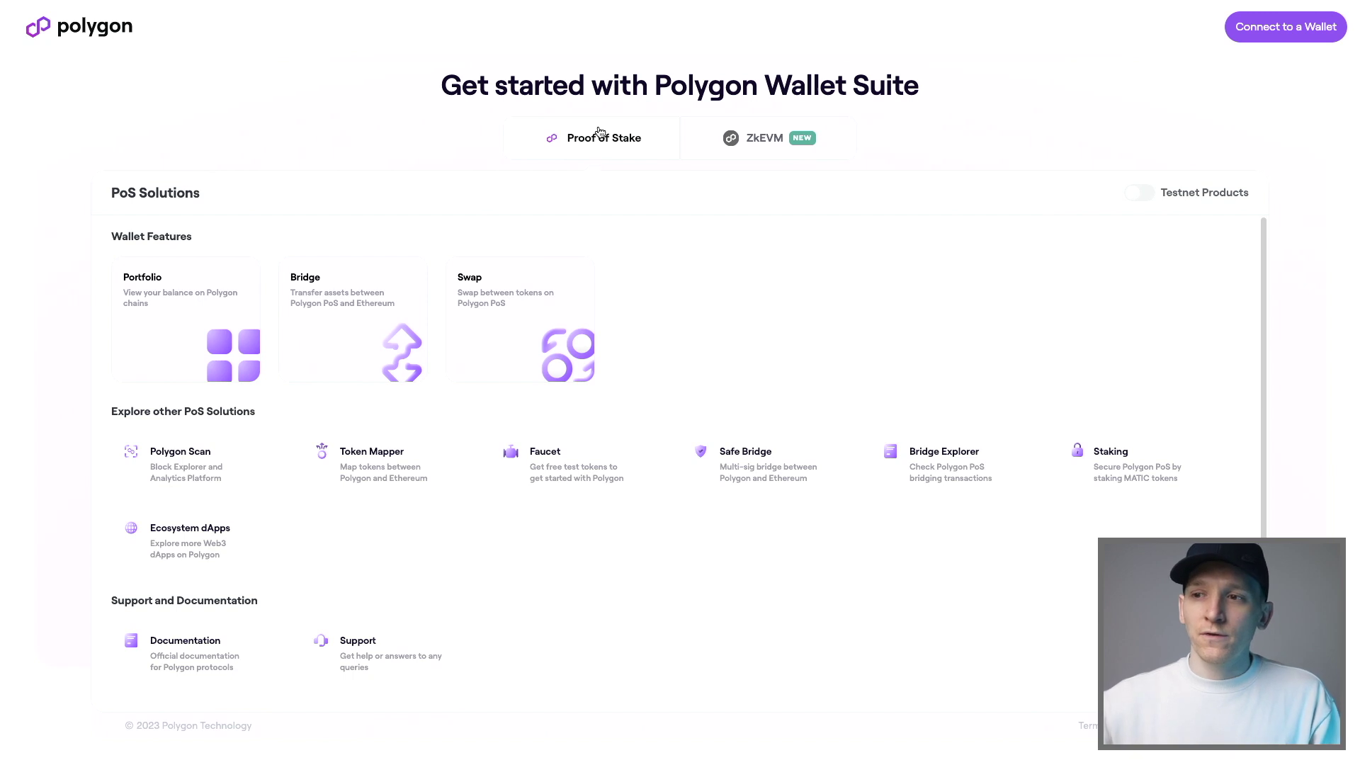
click(748, 142)
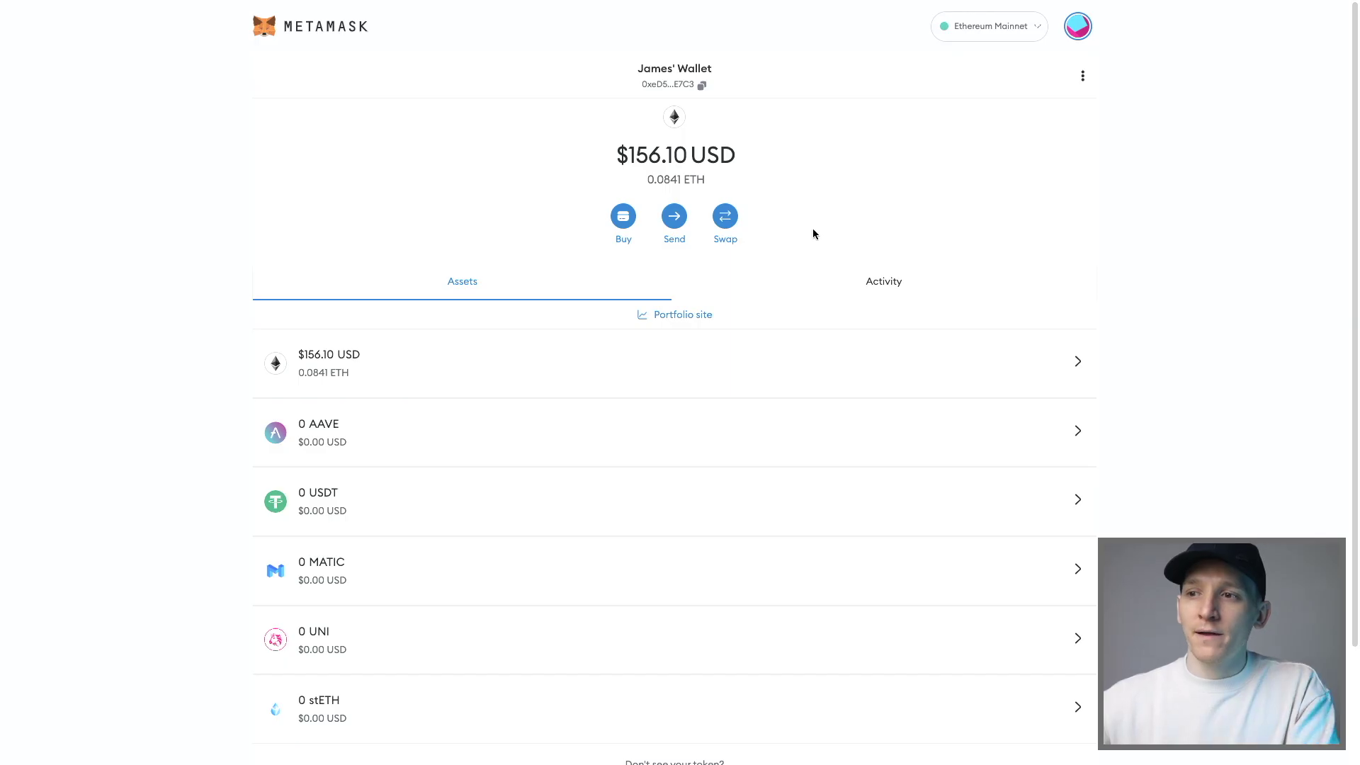
- Select the Polygon zkEVM network in MetaMask and connect the MetaMask wallet to the Polygon Wallet Suite
click(1016, 28)
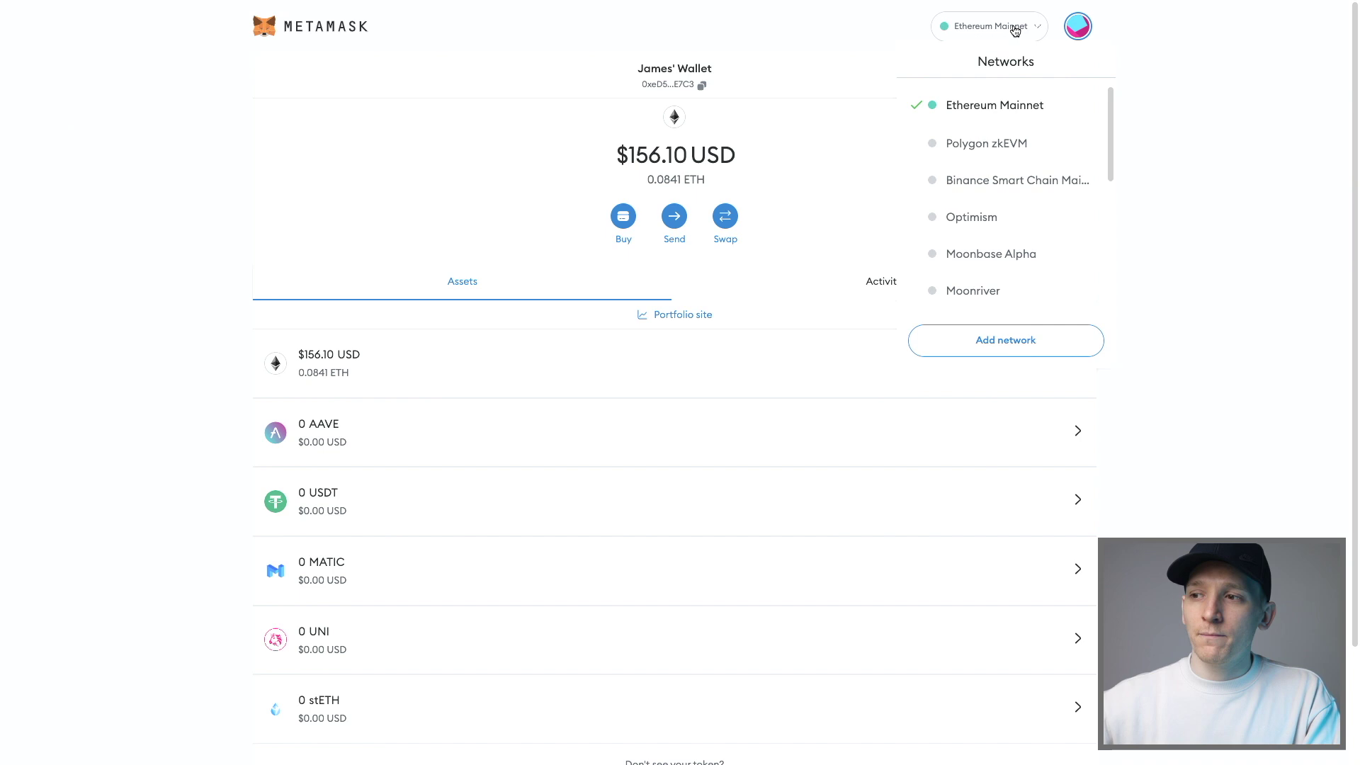
click(1001, 148)
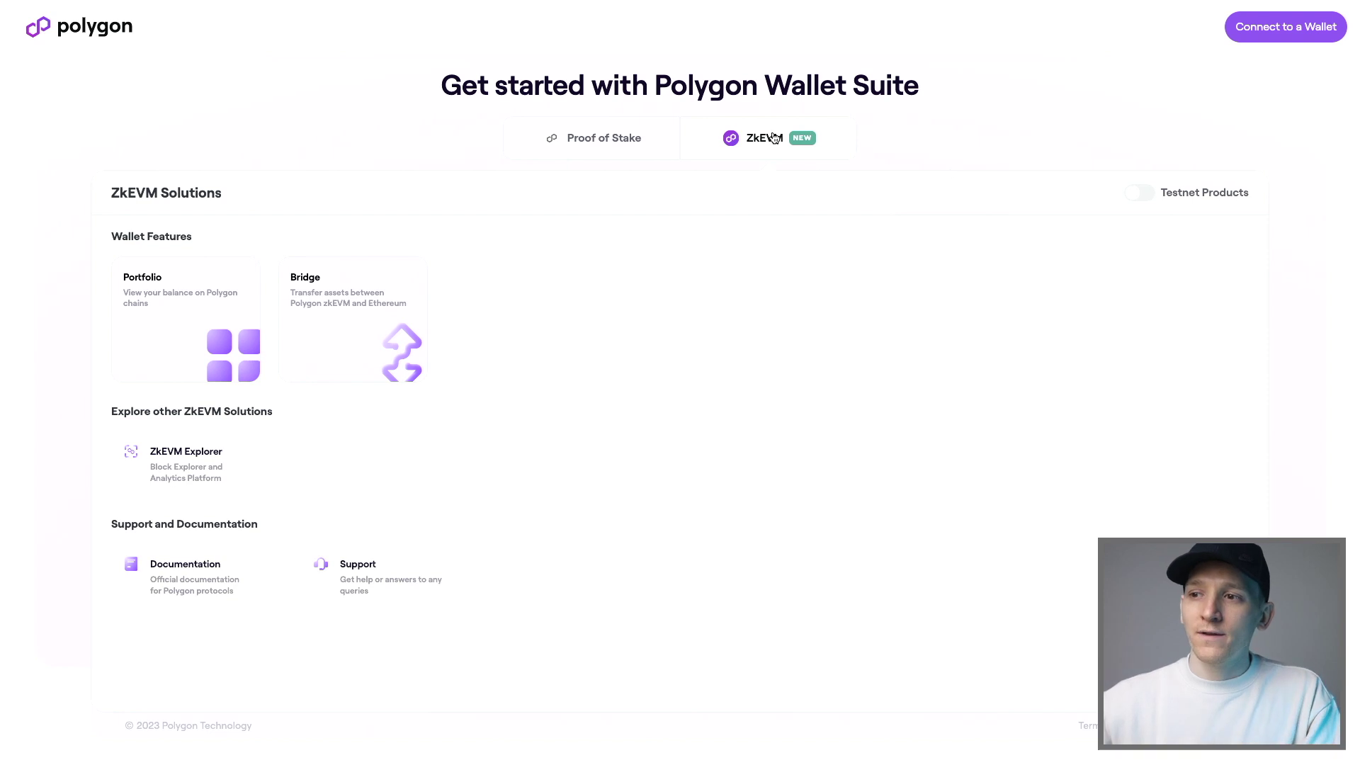
click(1283, 35)
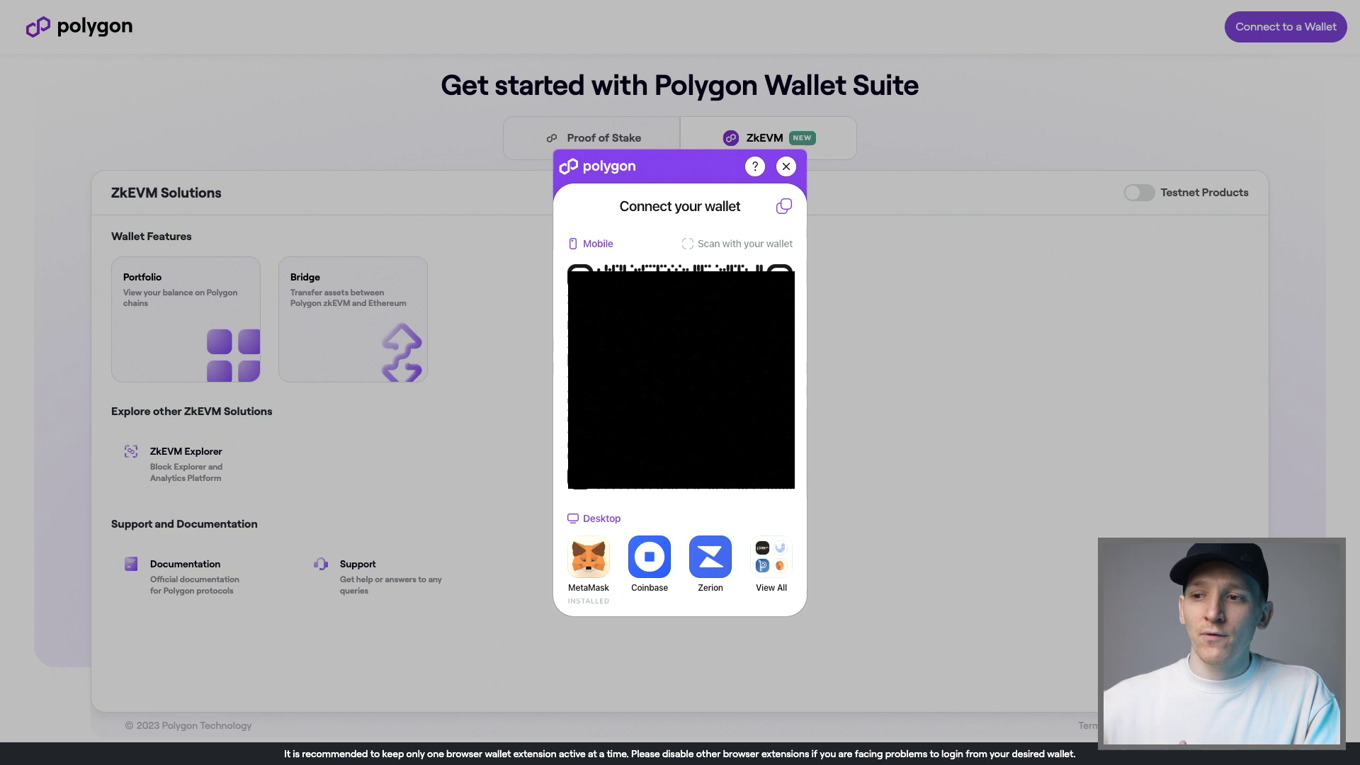
click(596, 557)
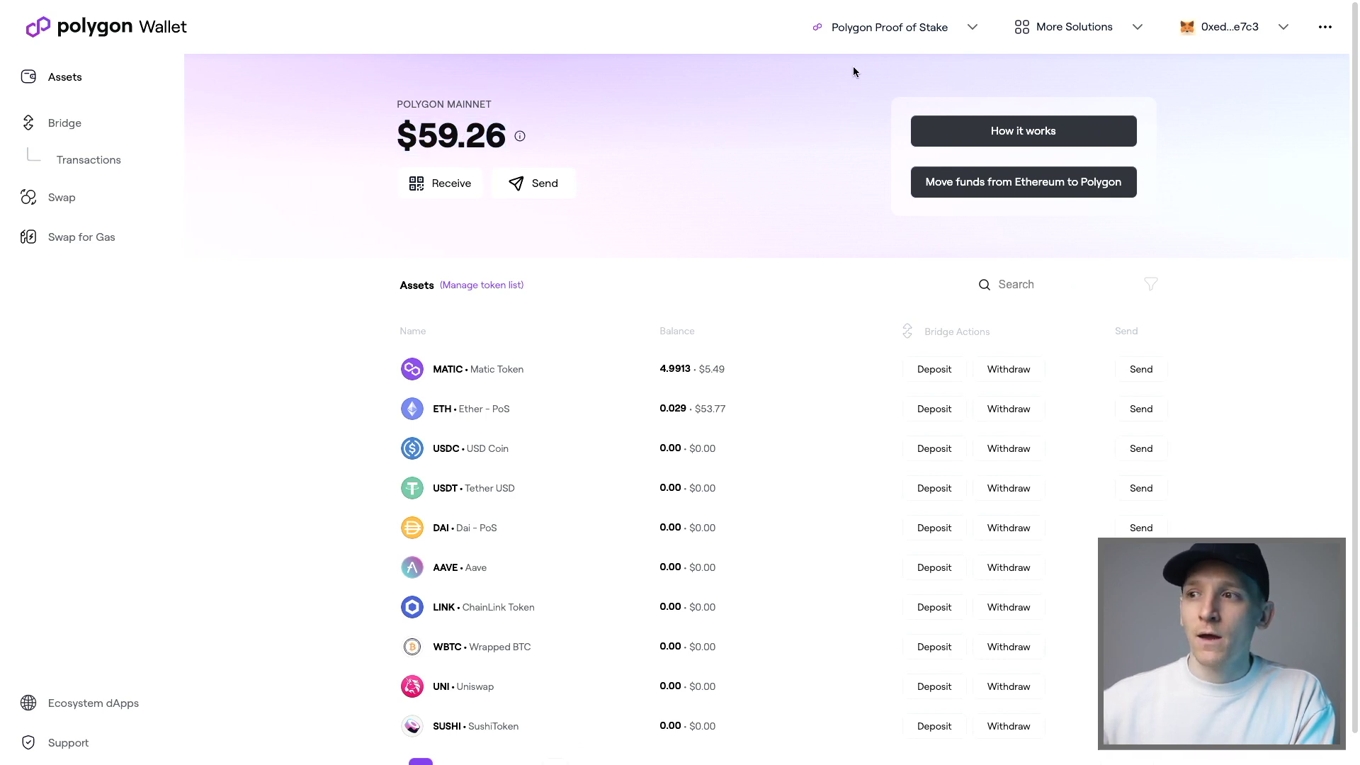
- Switch the Polygon Wallet from Proof of Stake to Polygon zkEVM
click(918, 41)
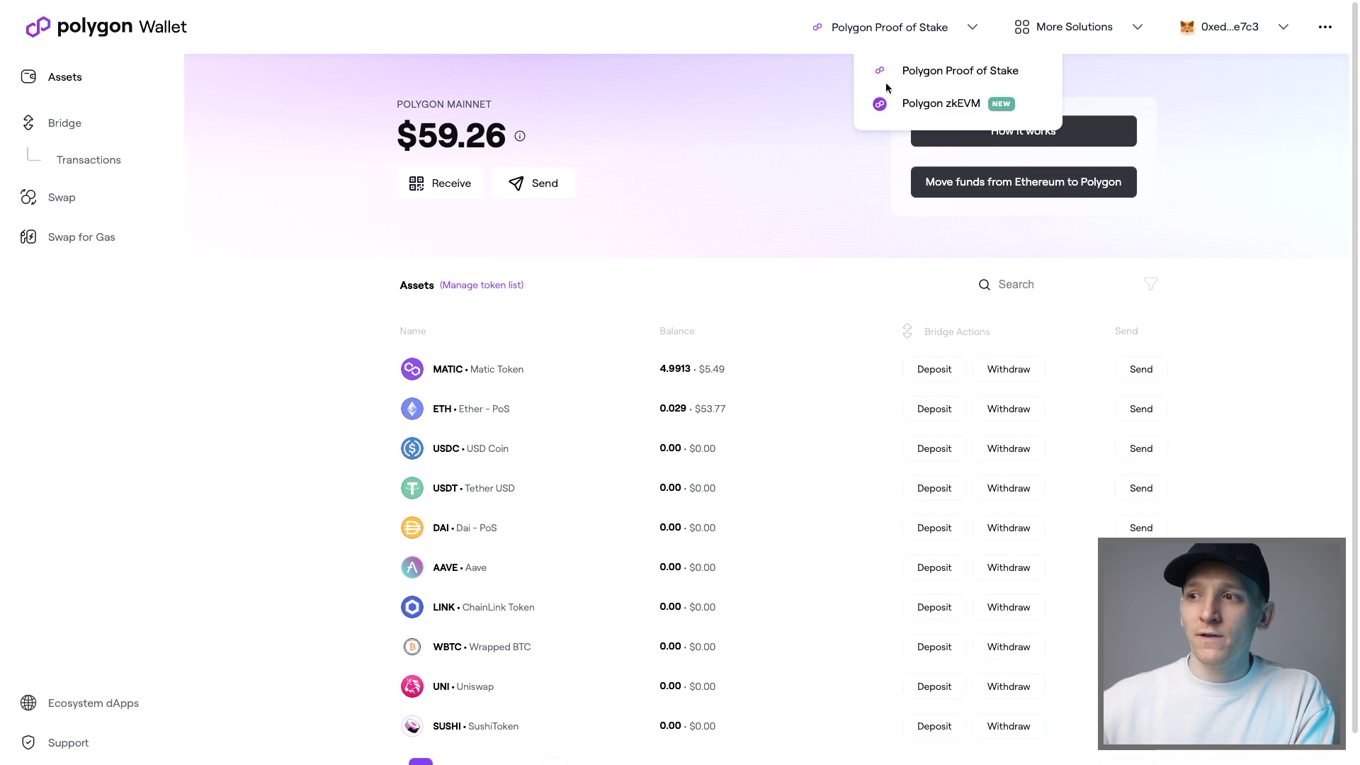
click(946, 106)
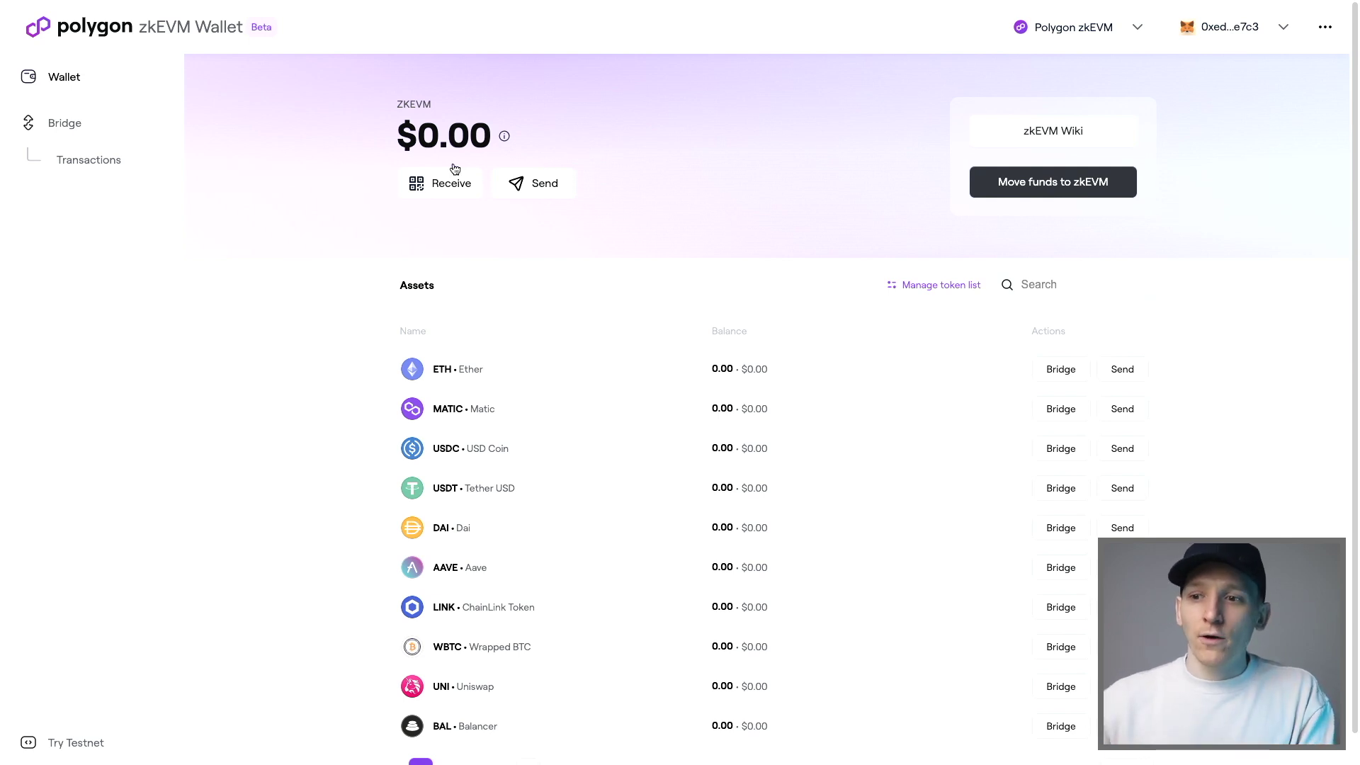
- Look over the zkEVM wallet's asset list and the connected MetaMask account's details
scroll(425, 368, down, 1)
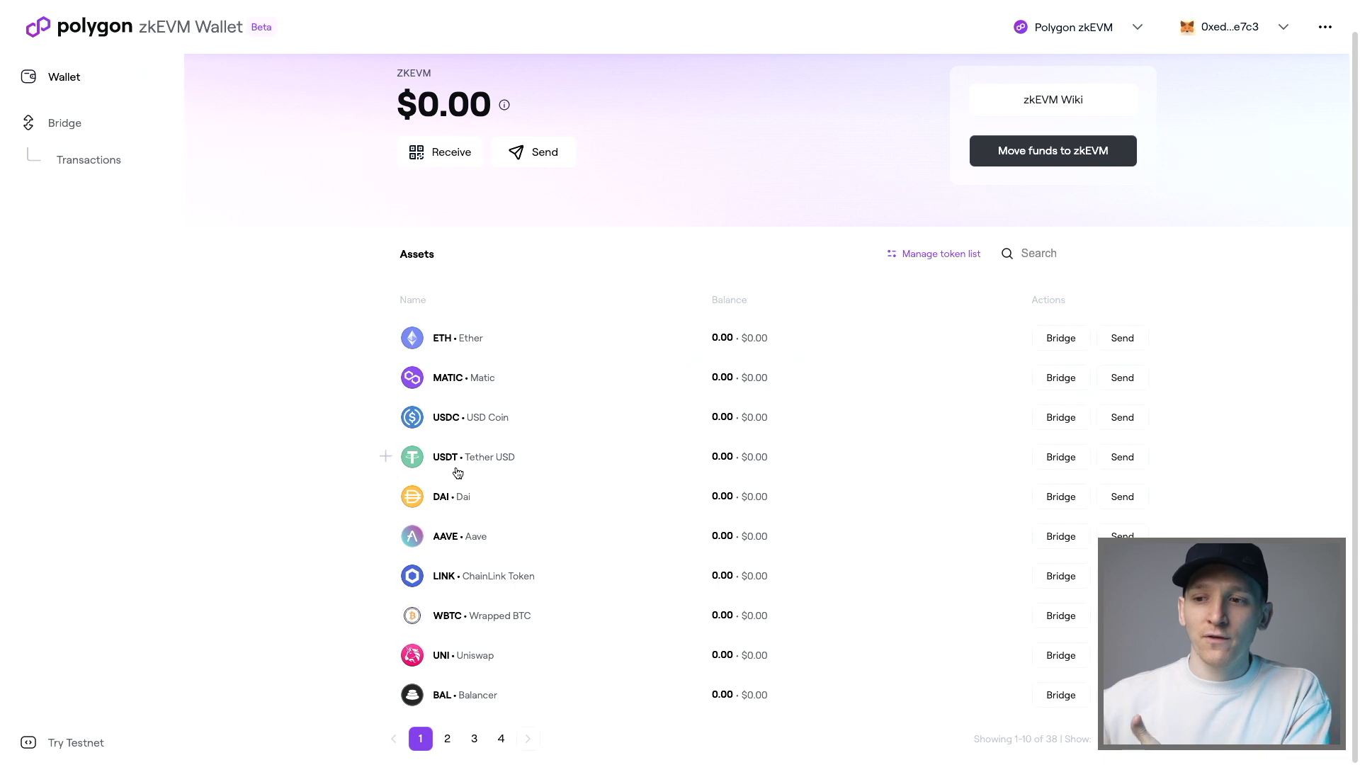
scroll(447, 457, up, 1)
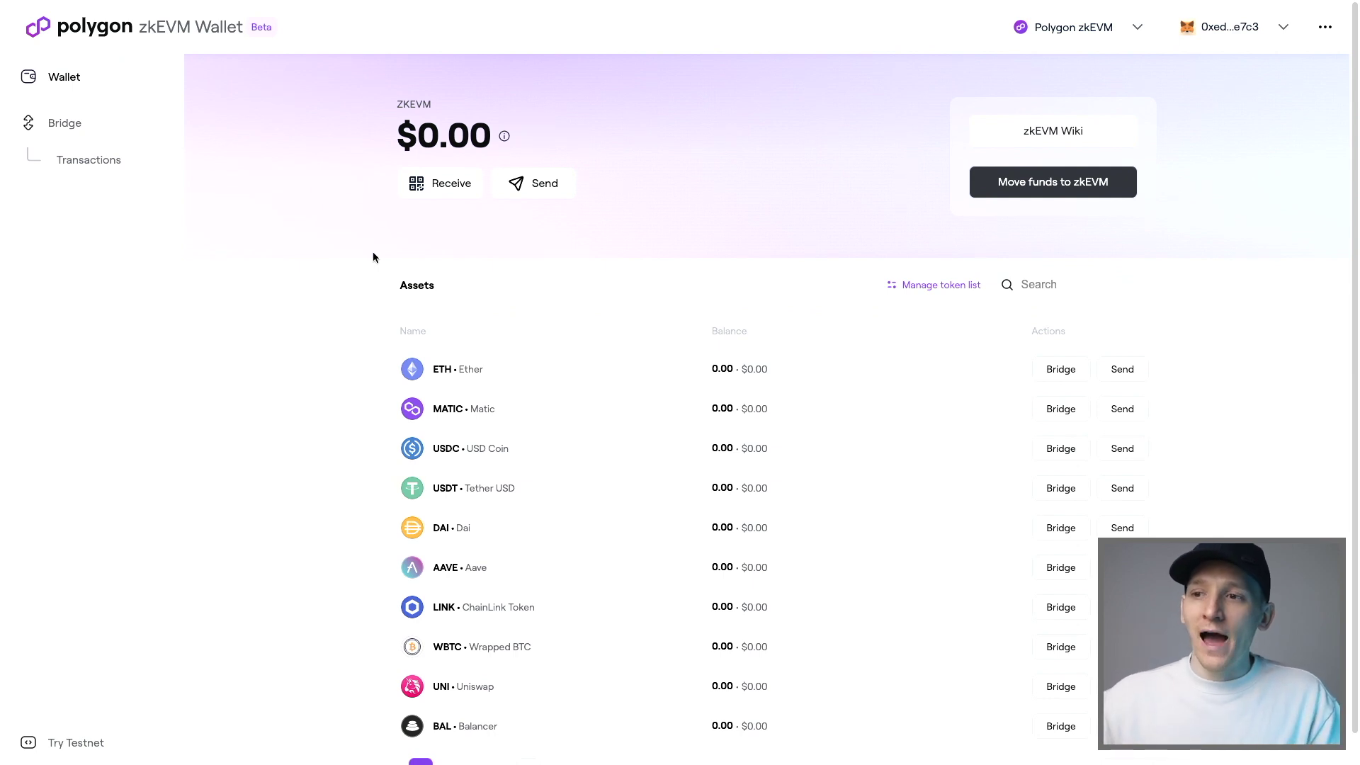
click(1243, 35)
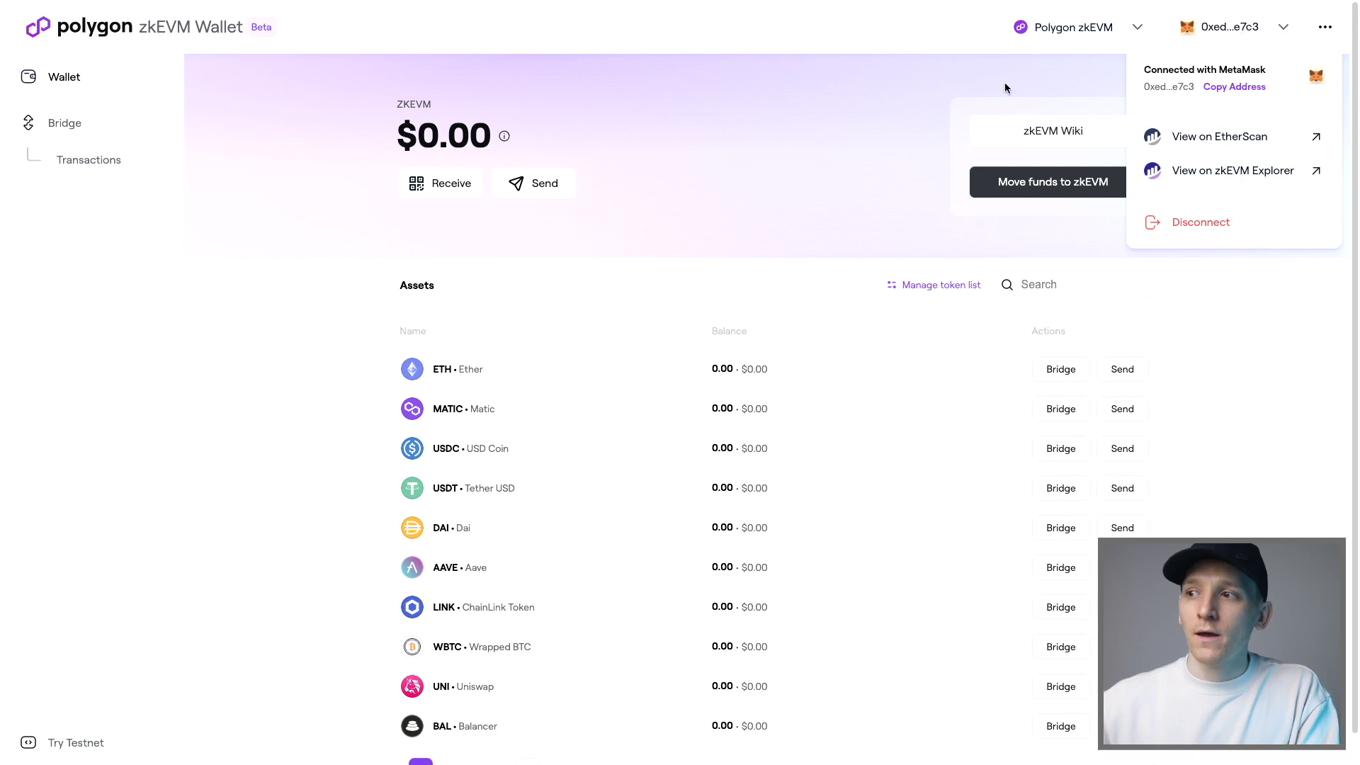
click(901, 80)
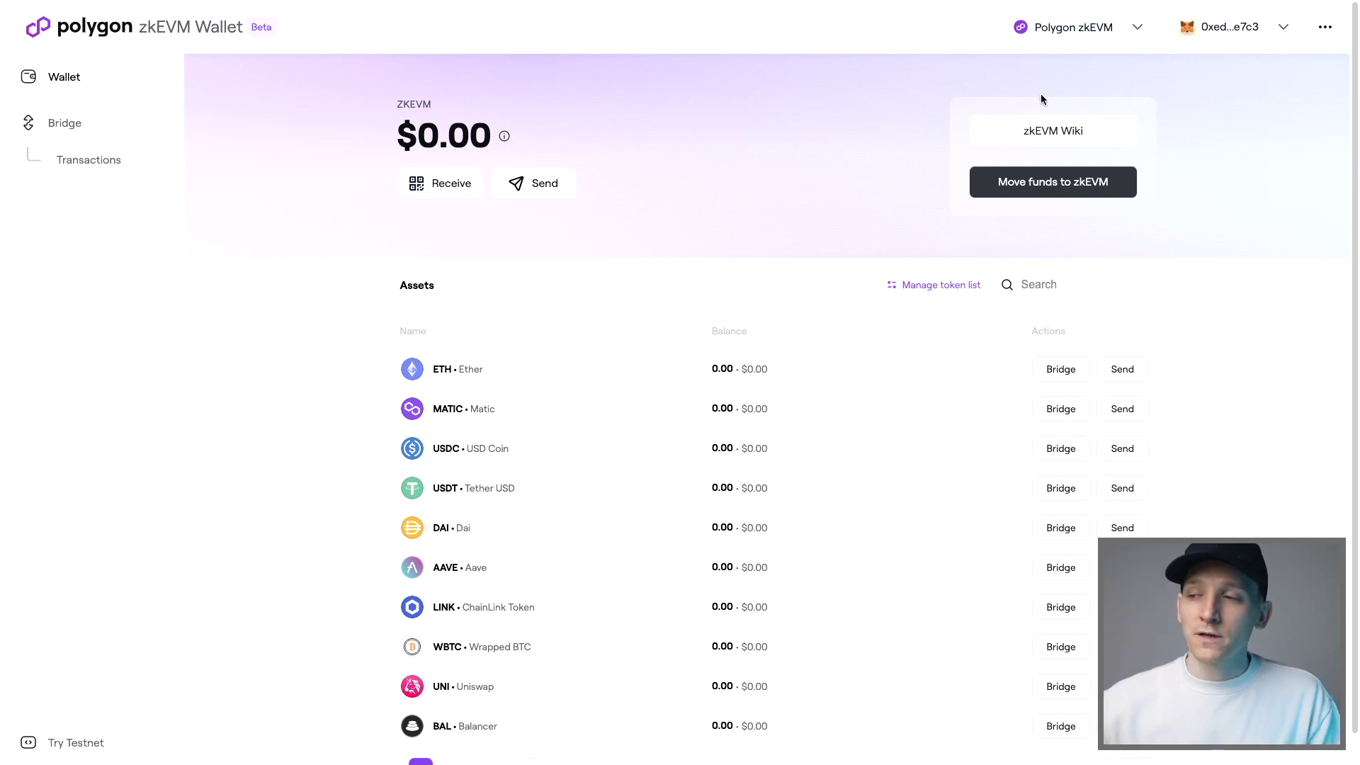
- Enter 0.01 ETH to bridge from Ethereum to zkEVM and acknowledge the Mainnet Beta risks with "I UNDERSTAND"
click(1253, 34)
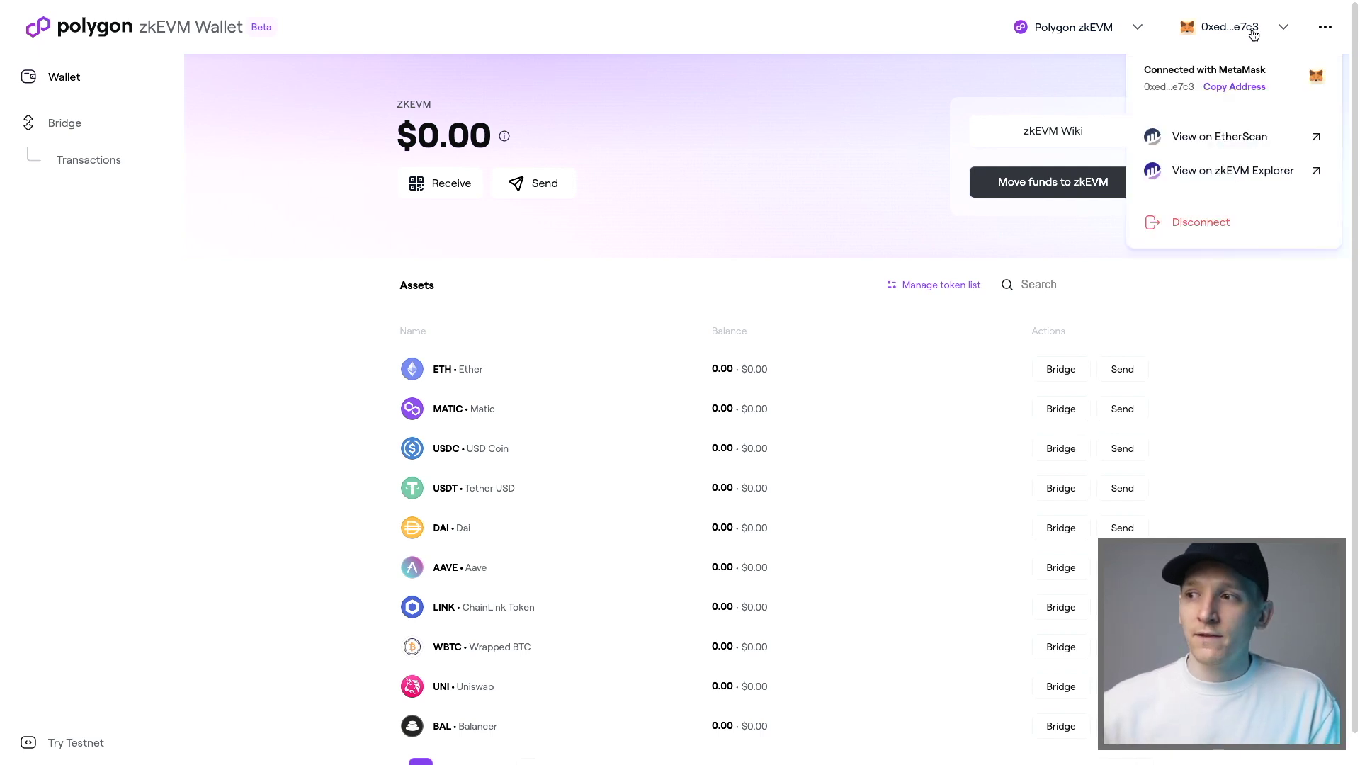
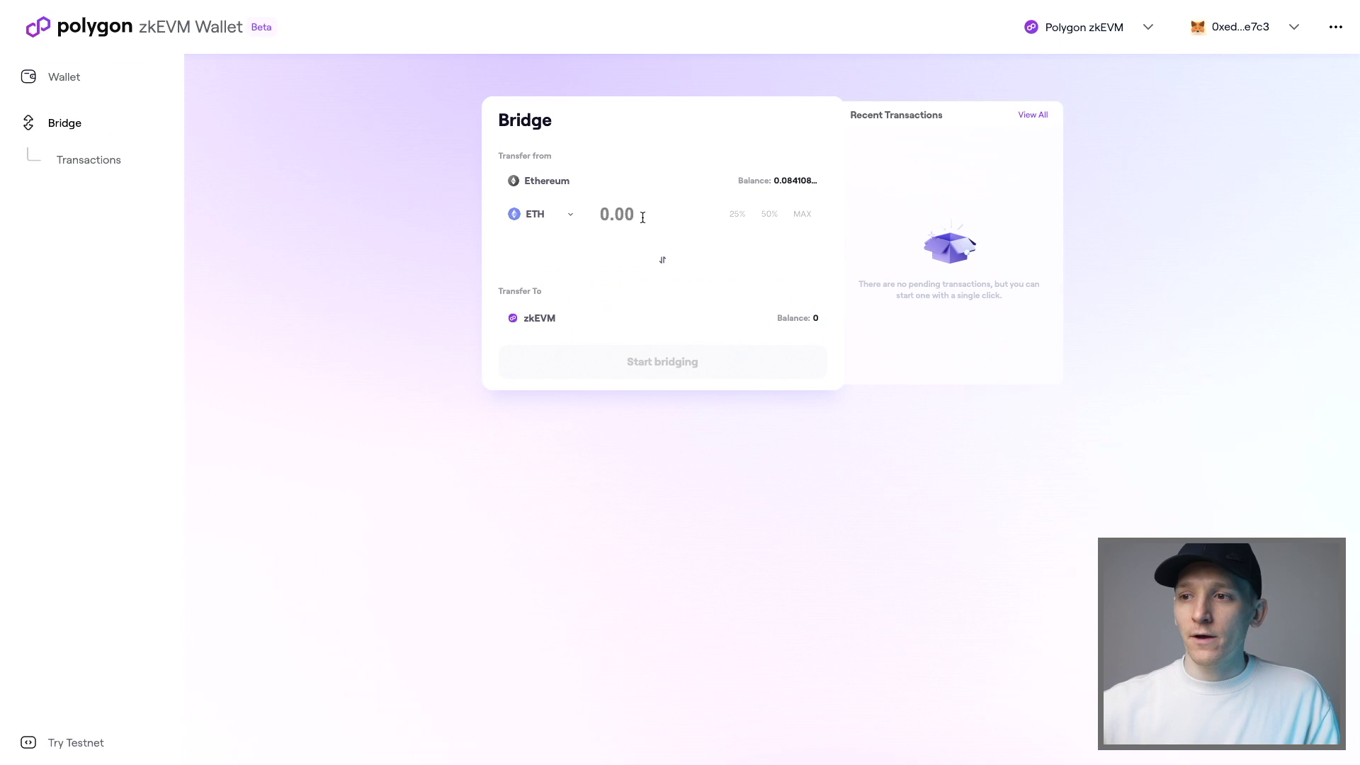
text(0.01)
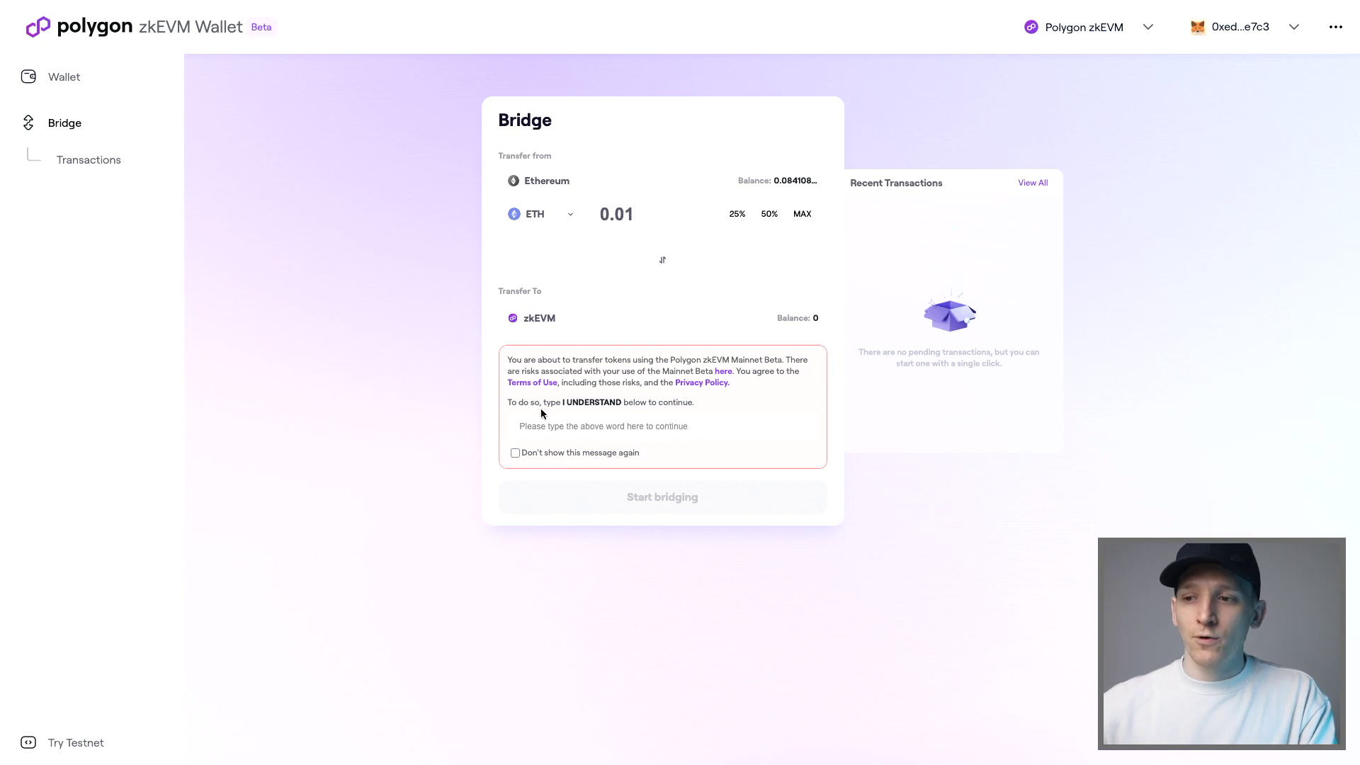
click(558, 427)
text(I UN)
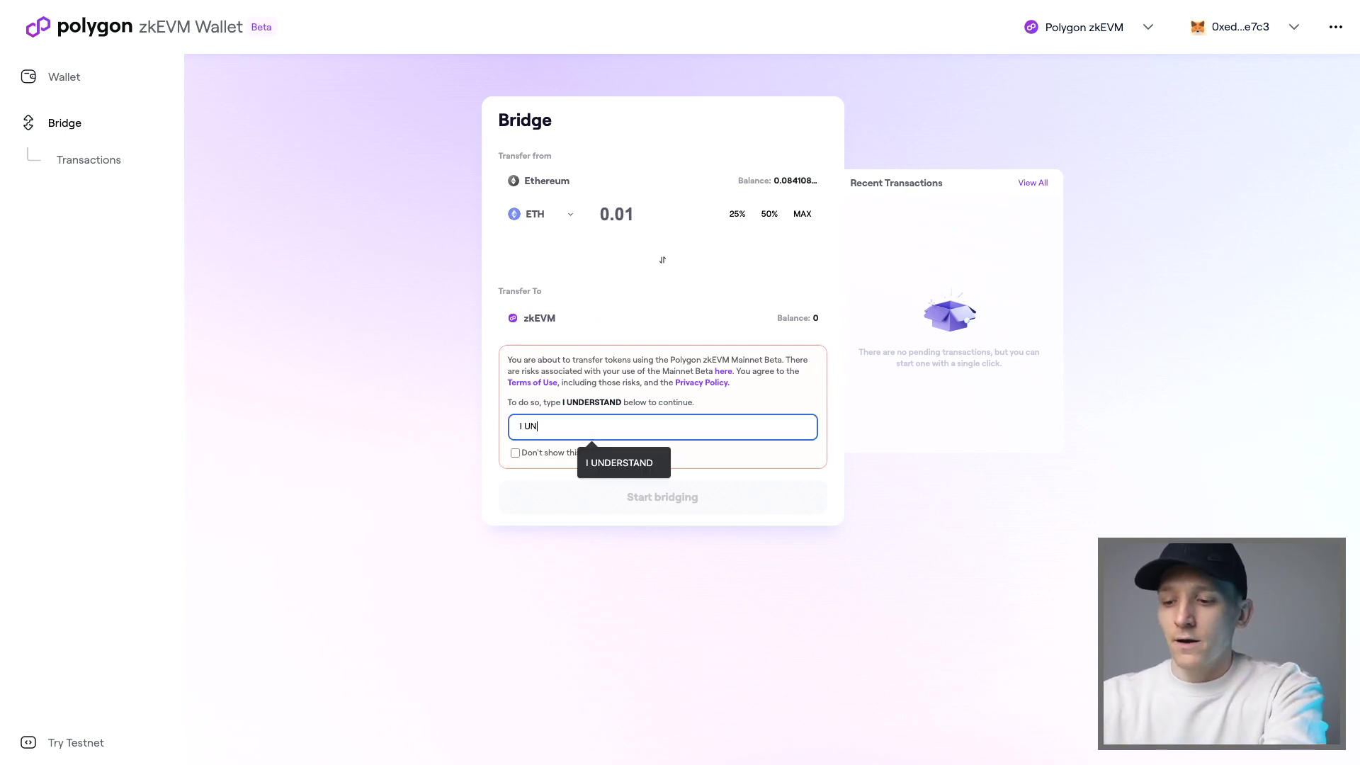
text(DERSTAND)
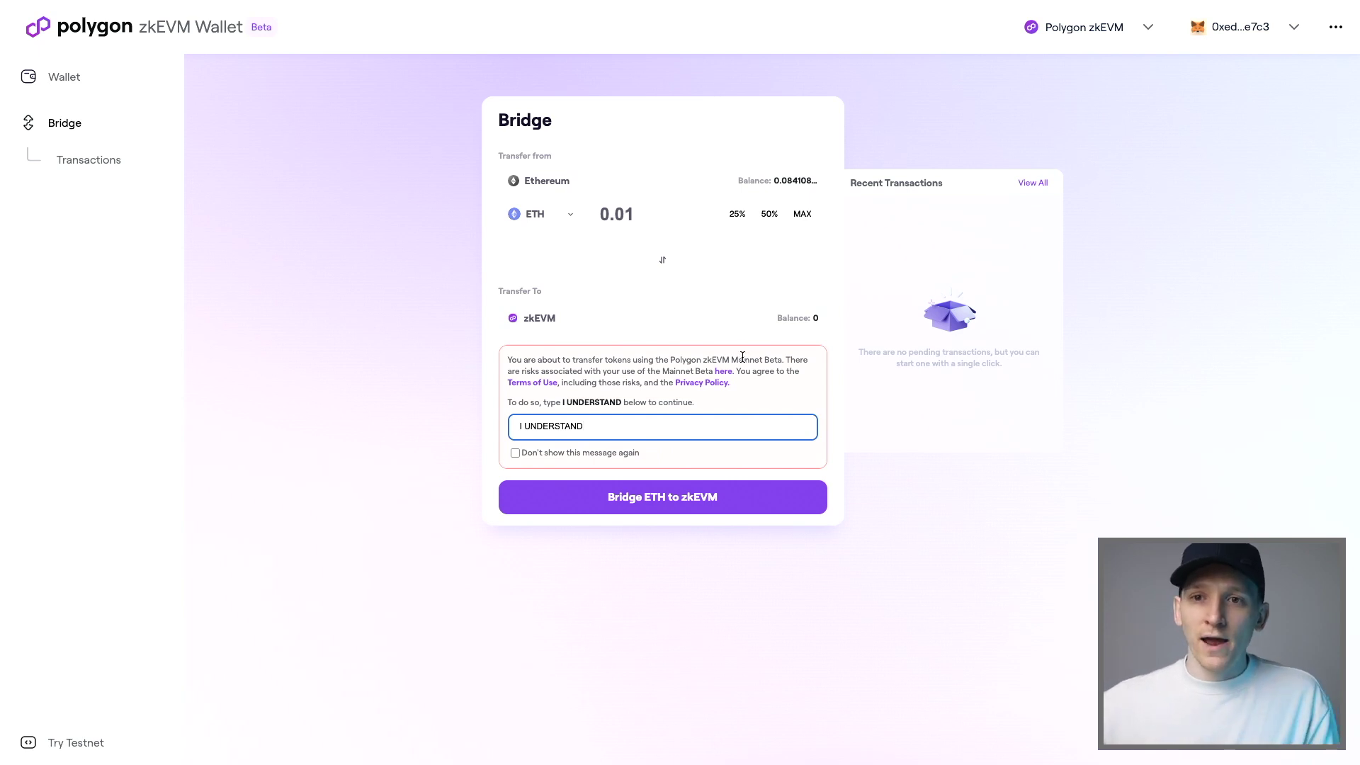
- Start bridging the ETH to zkEVM, allow MetaMask to switch to Ethereum Mainnet, and confirm the bridge transaction
drag(790, 359, 710, 364)
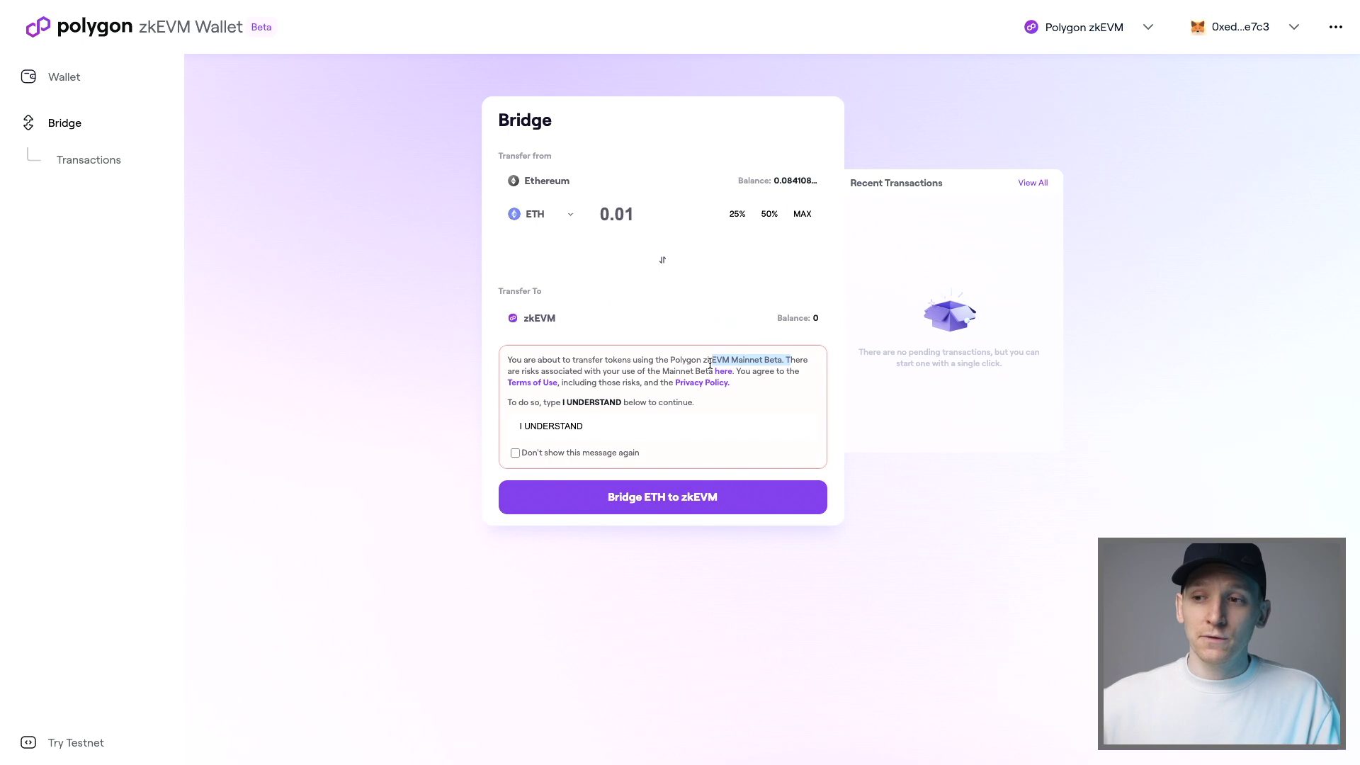
click(679, 359)
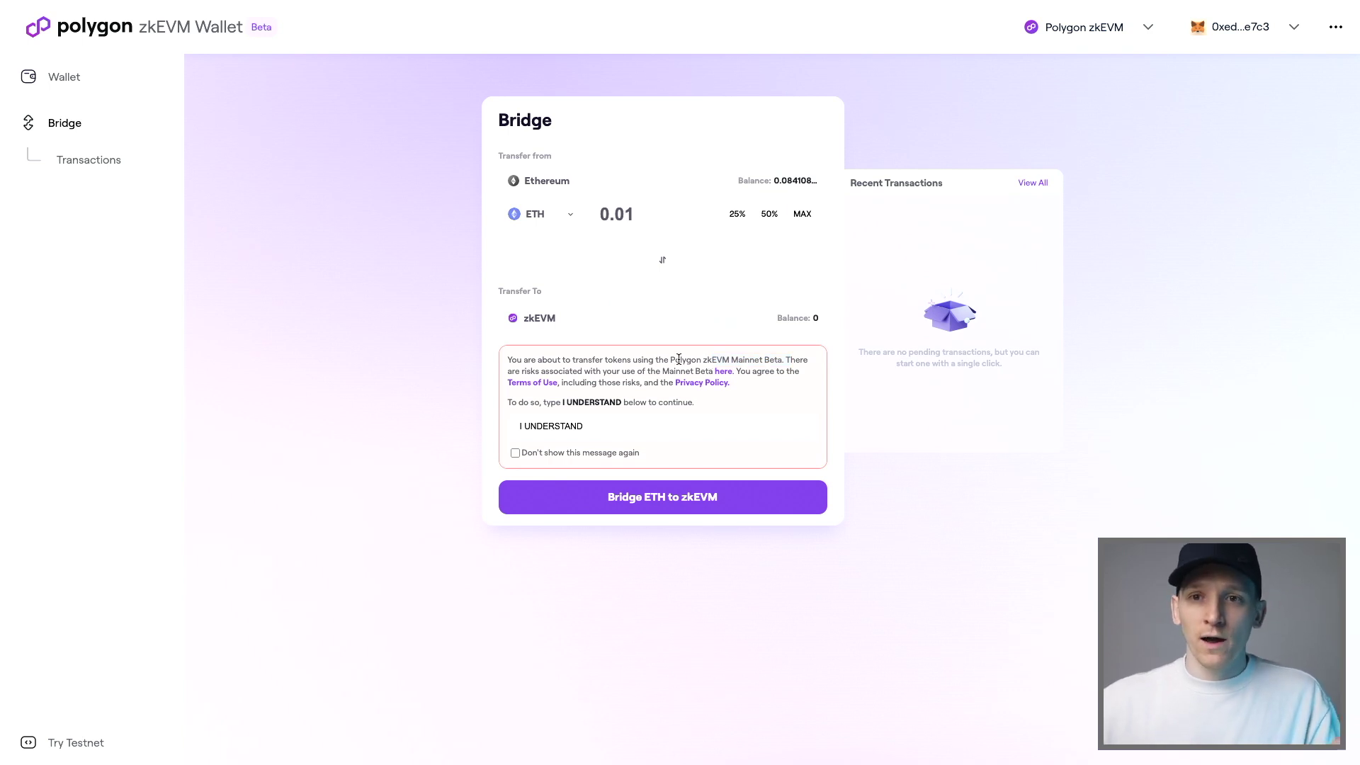
click(667, 503)
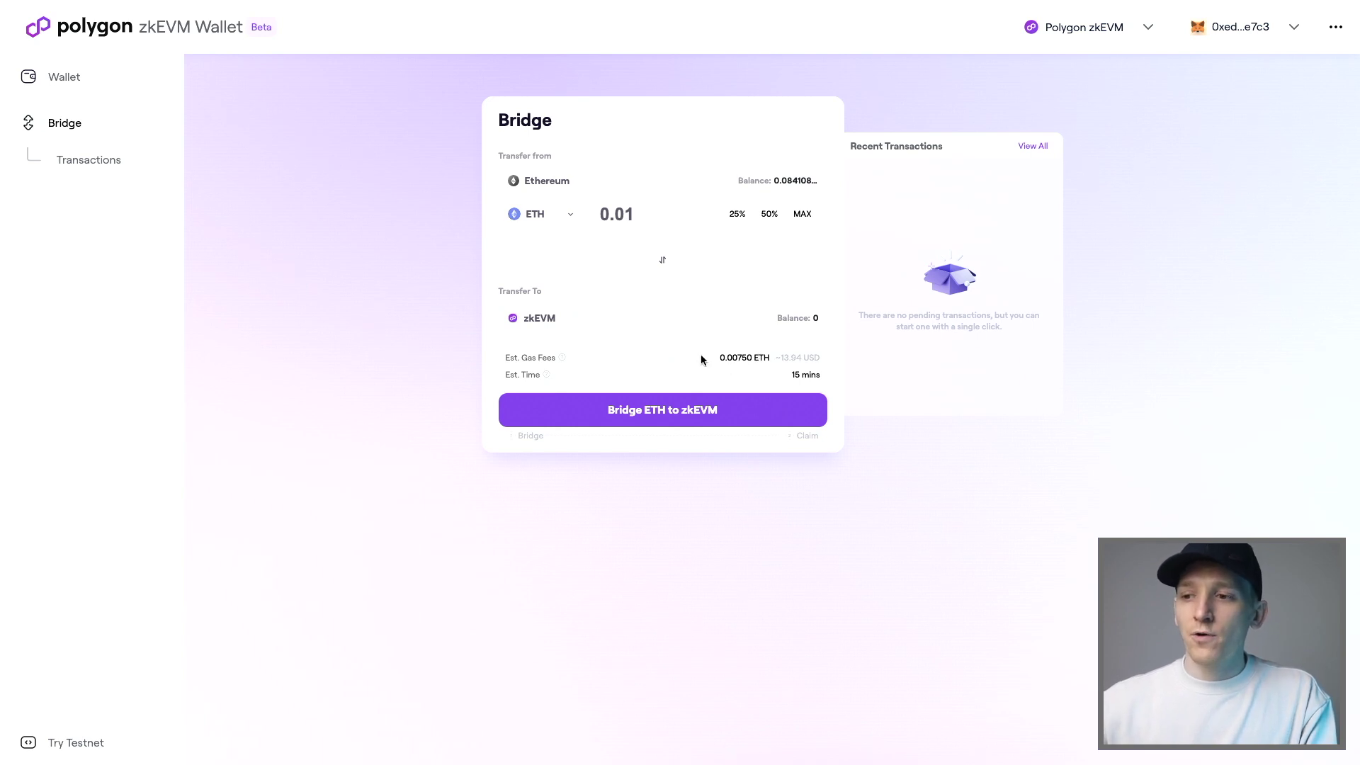
click(670, 413)
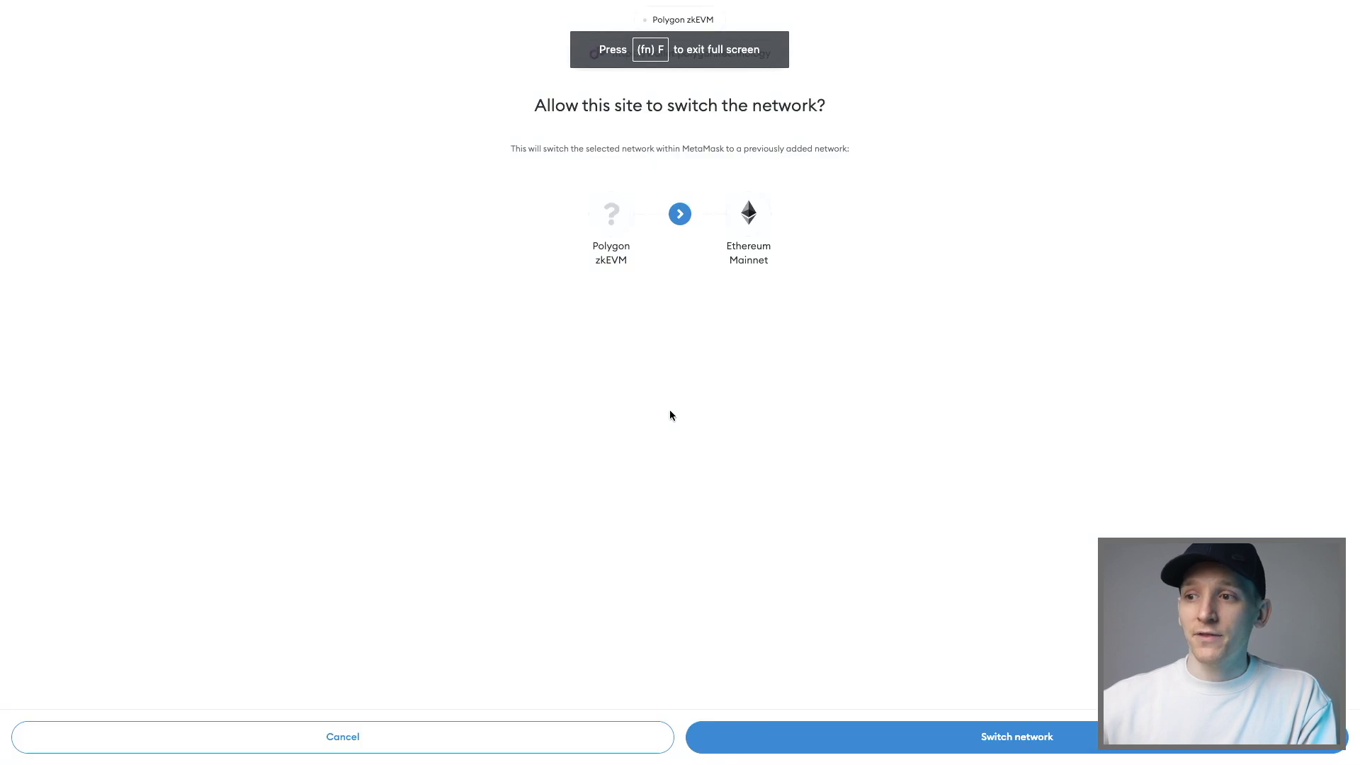
click(901, 741)
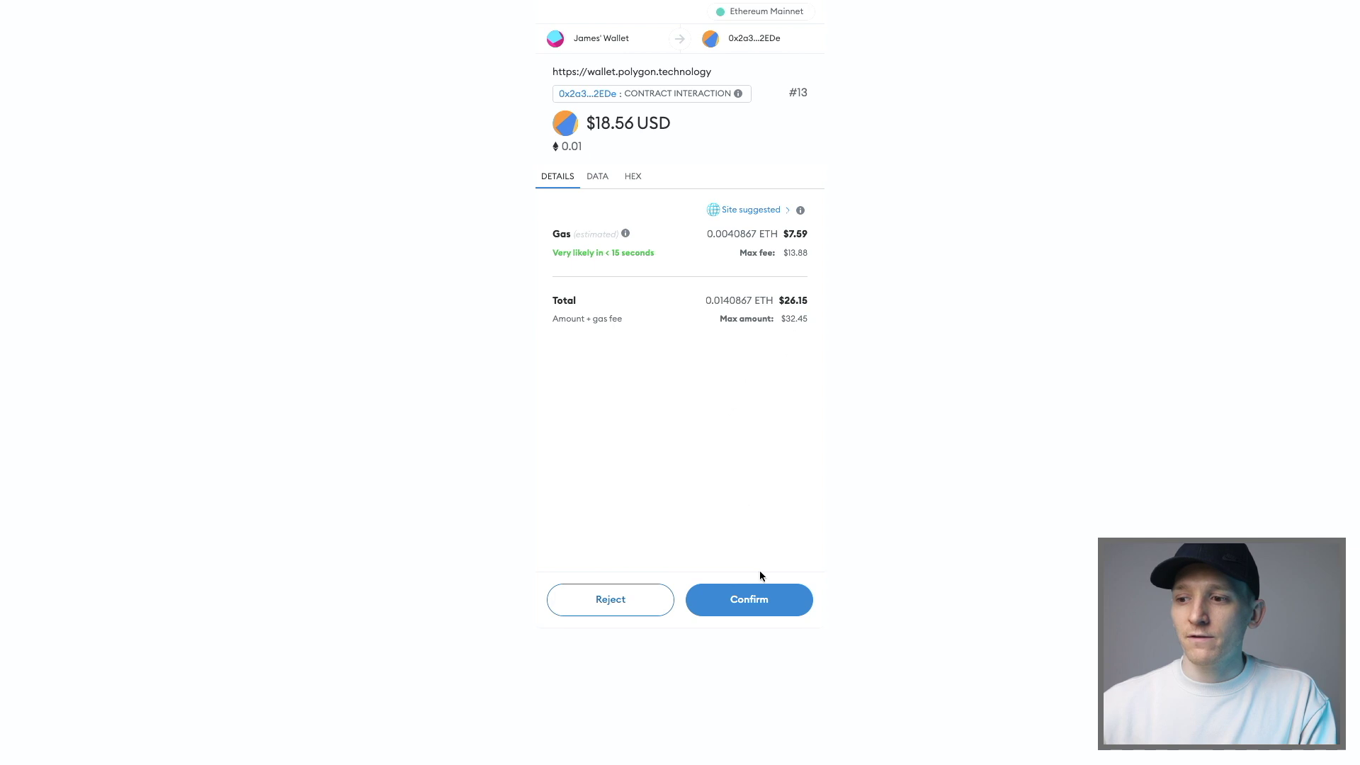
click(758, 598)
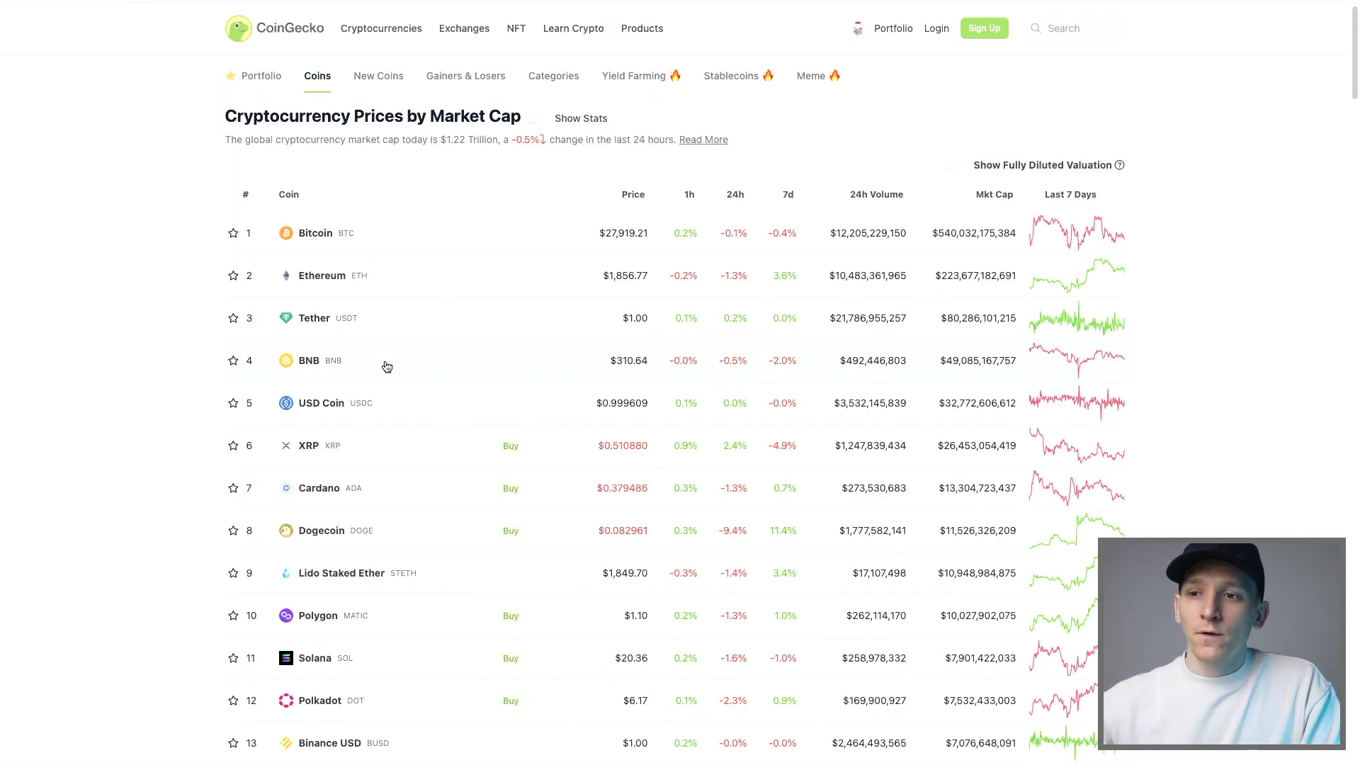
- Open Tether's page on CoinGecko and copy its Polygon zkEVM contract address
click(315, 318)
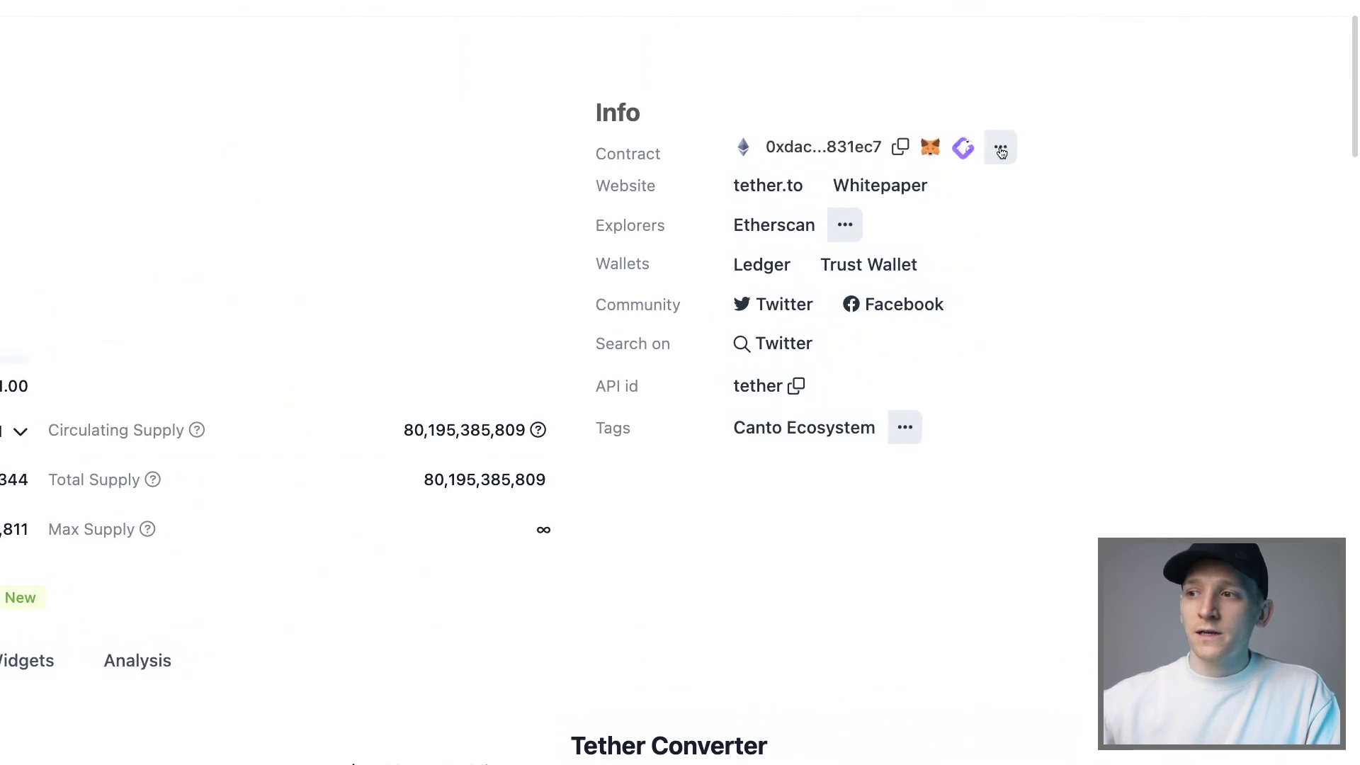
click(1001, 150)
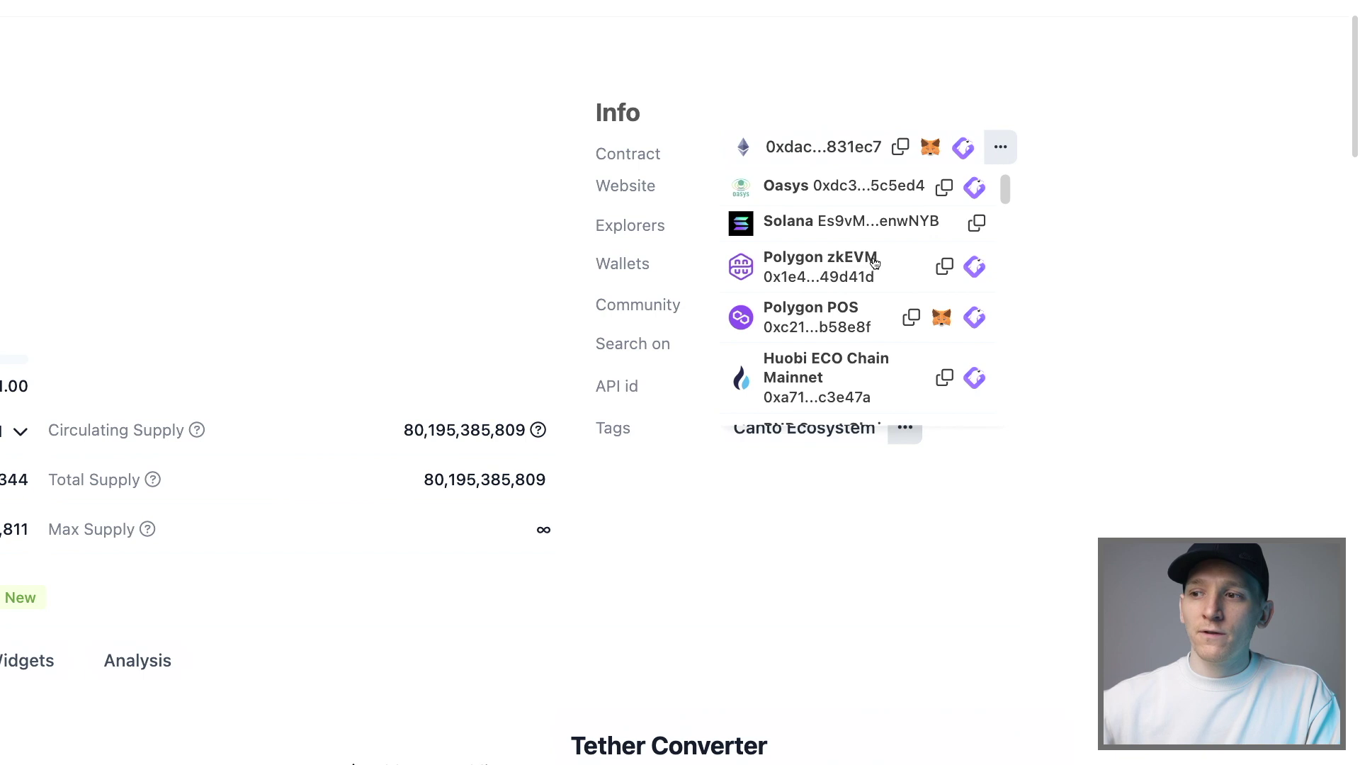
click(944, 267)
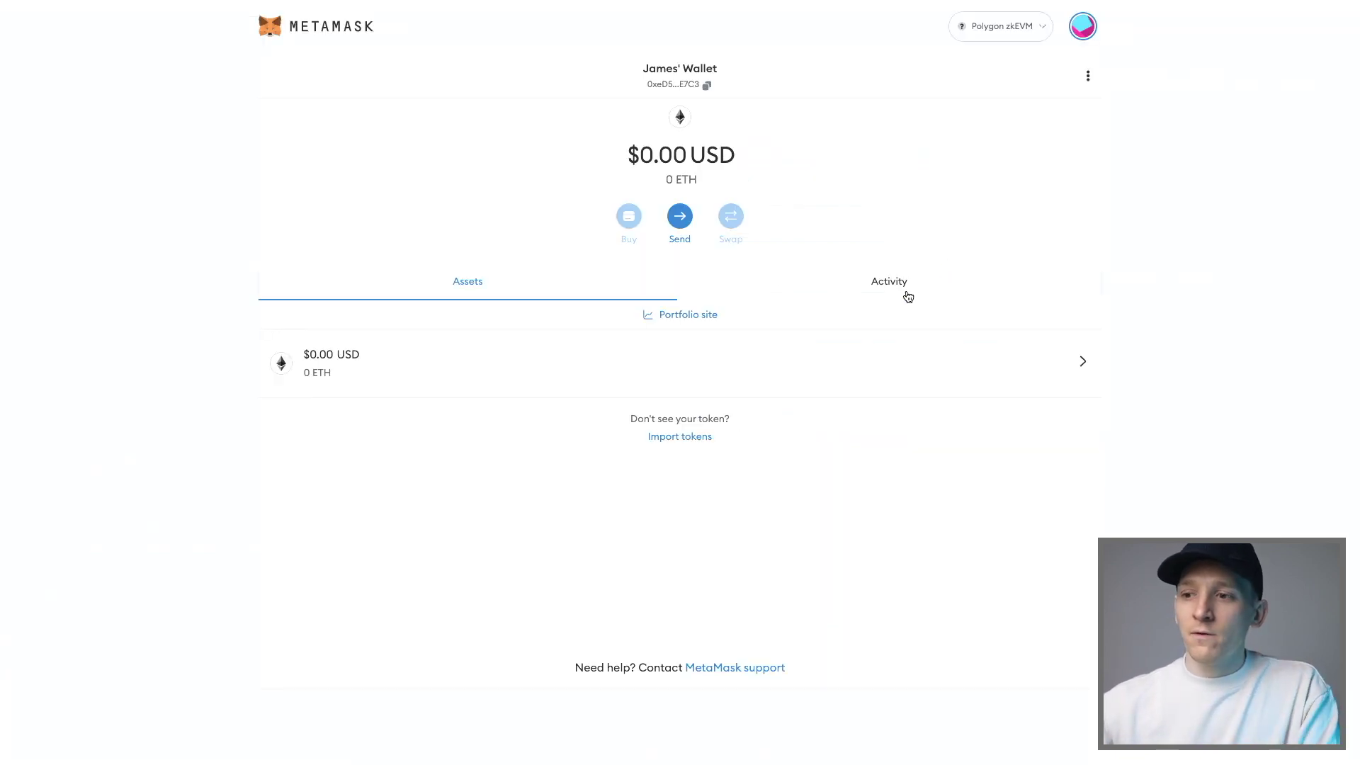
- Import USDT into MetaMask on Polygon zkEVM using the copied contract address, and return to the wallet's asset list
click(685, 438)
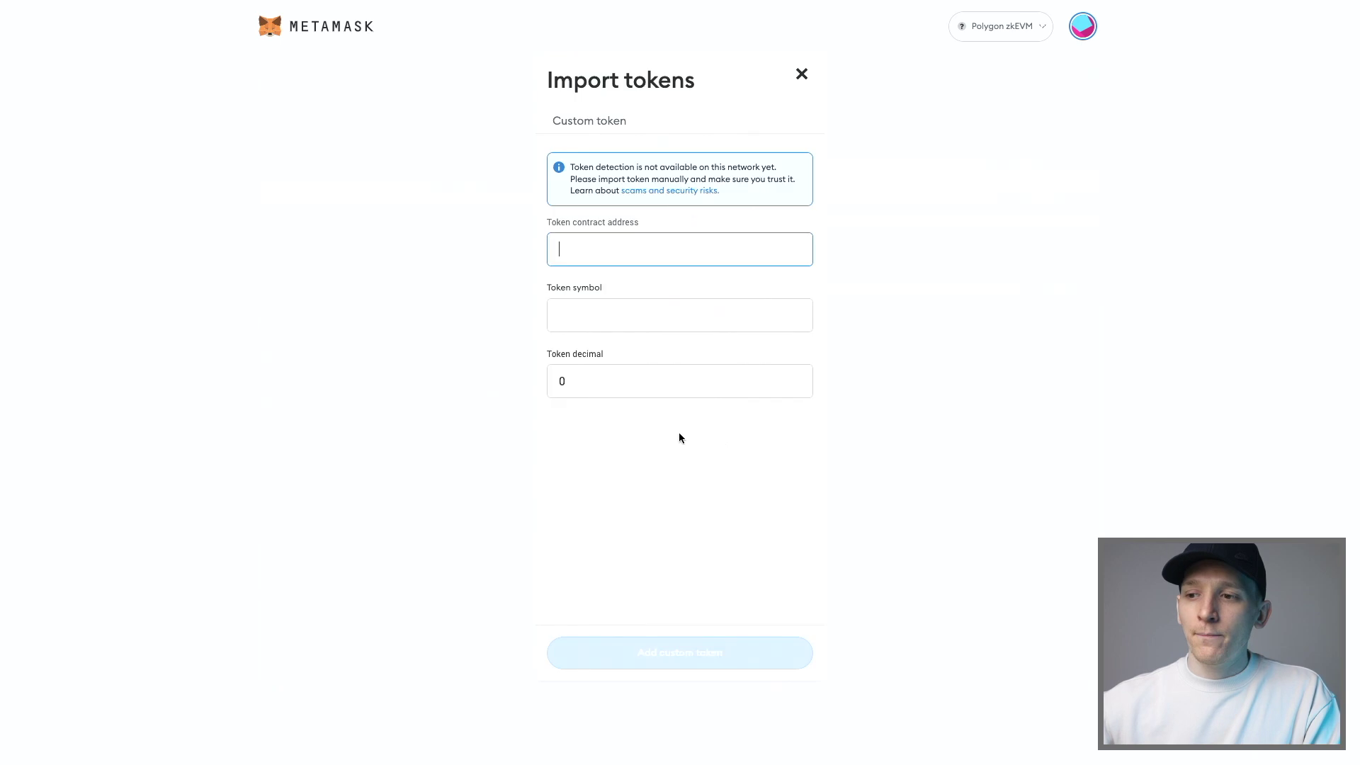
right_click(607, 249)
click(666, 340)
click(894, 306)
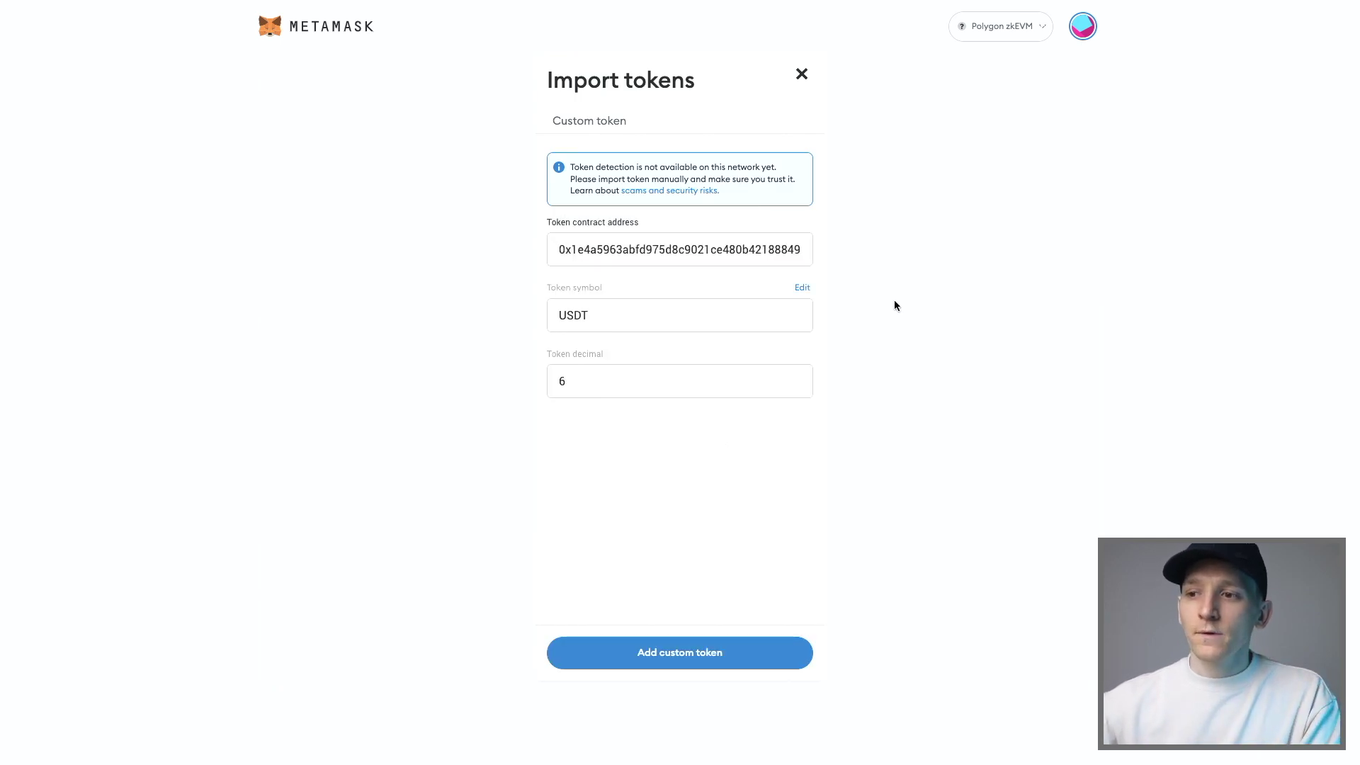
click(673, 651)
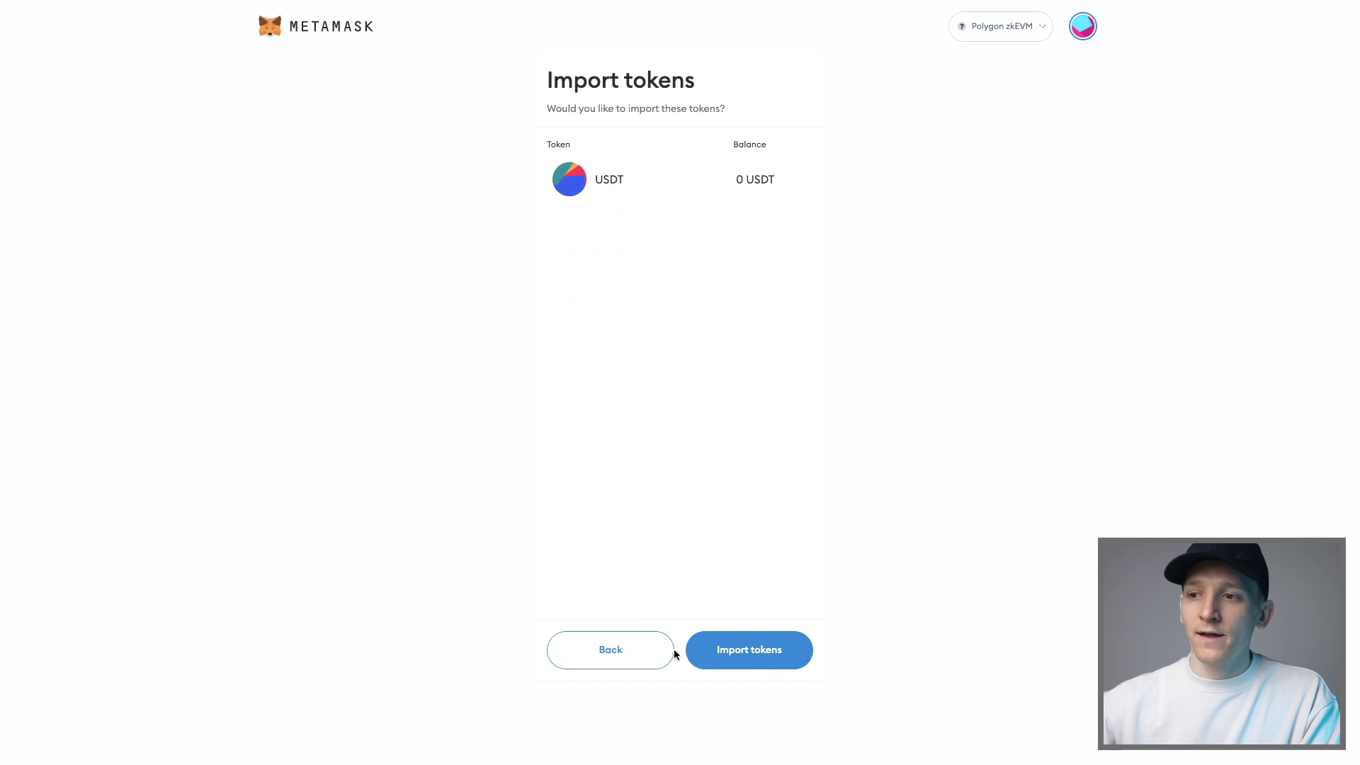
click(748, 649)
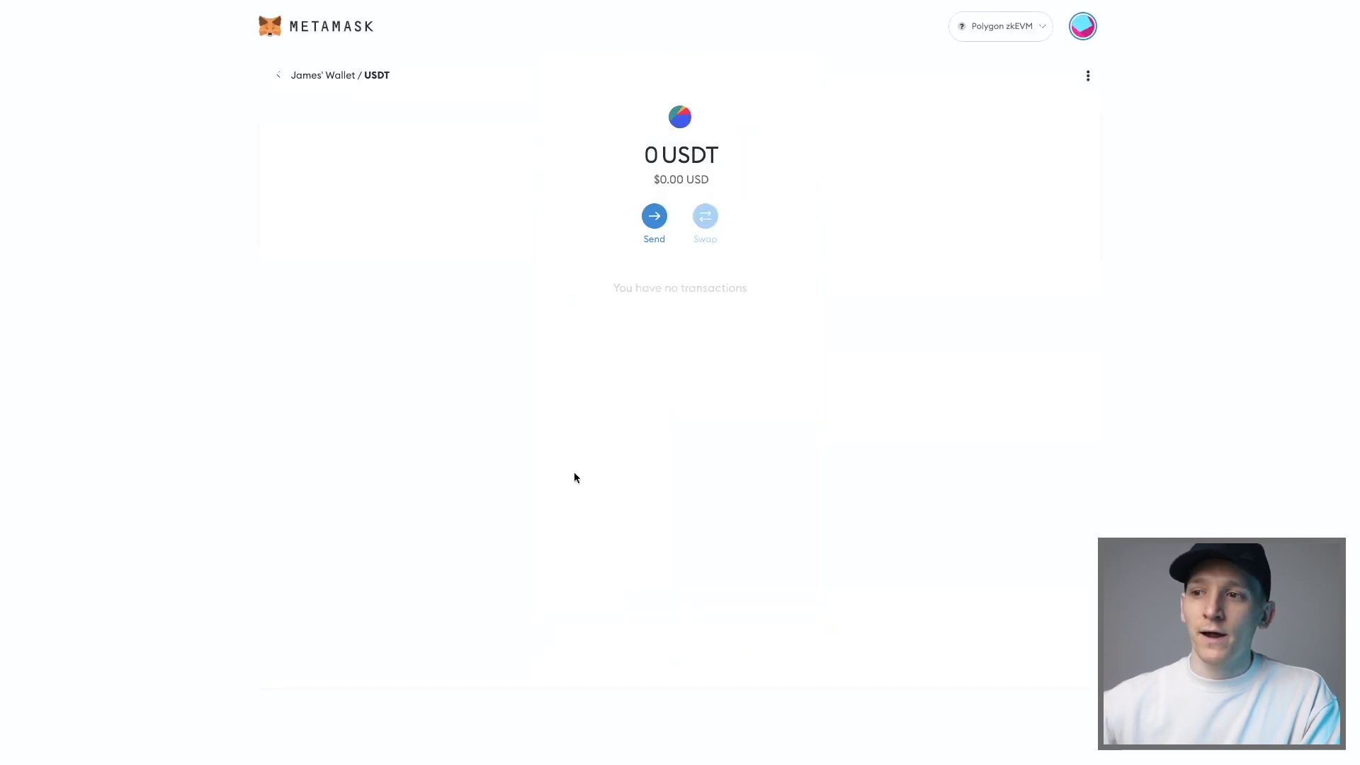
click(316, 32)
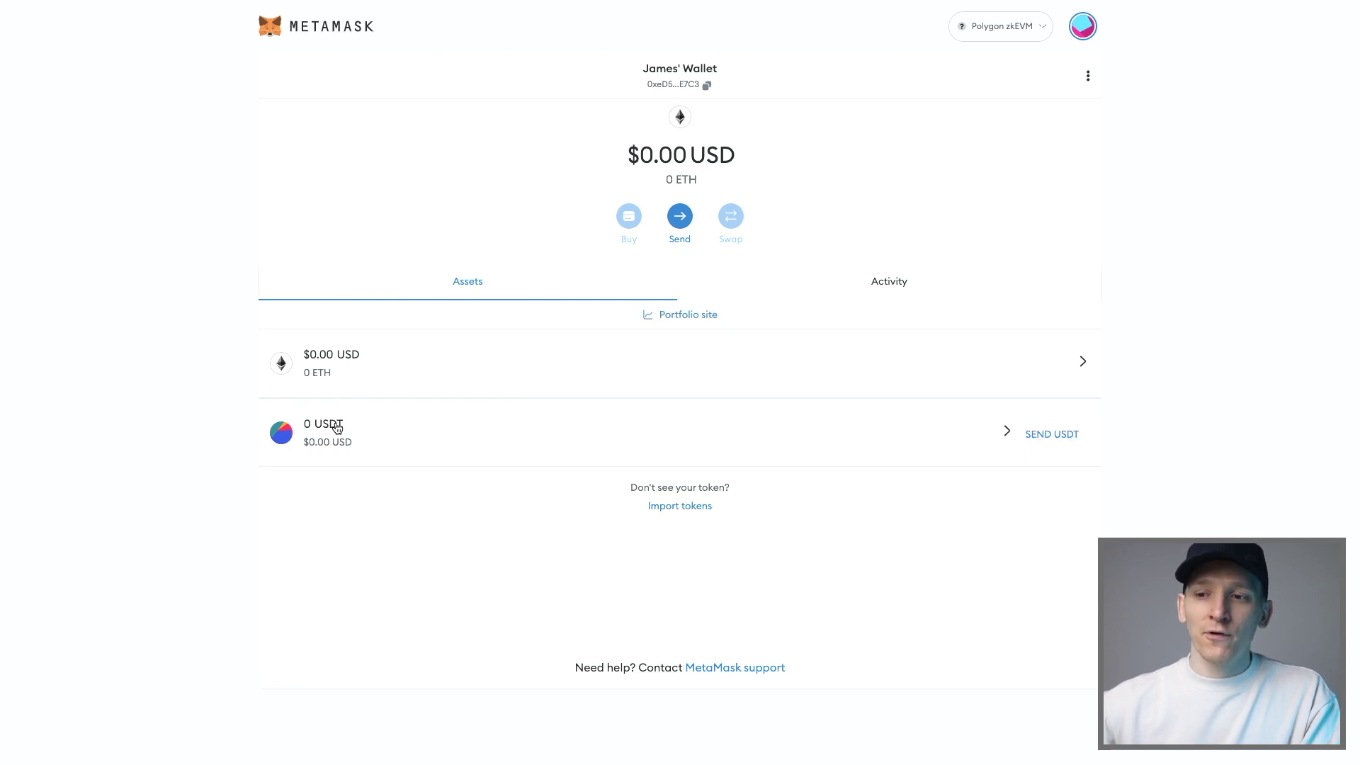
mouse_move(355, 416)
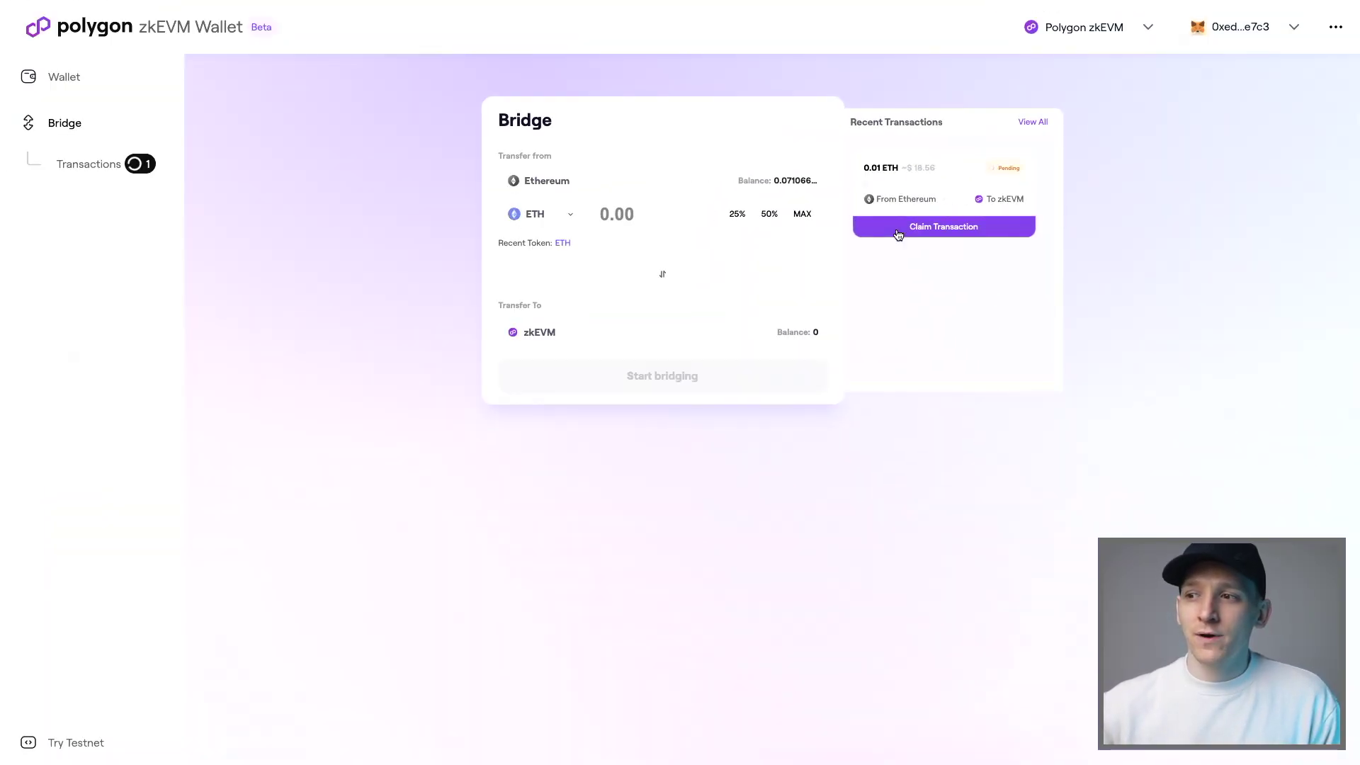
- Claim the pending 0.01 ETH bridge transaction in the Polygon zkEVM Wallet, confirm it in MetaMask, and show the MetaMask assets
click(946, 226)
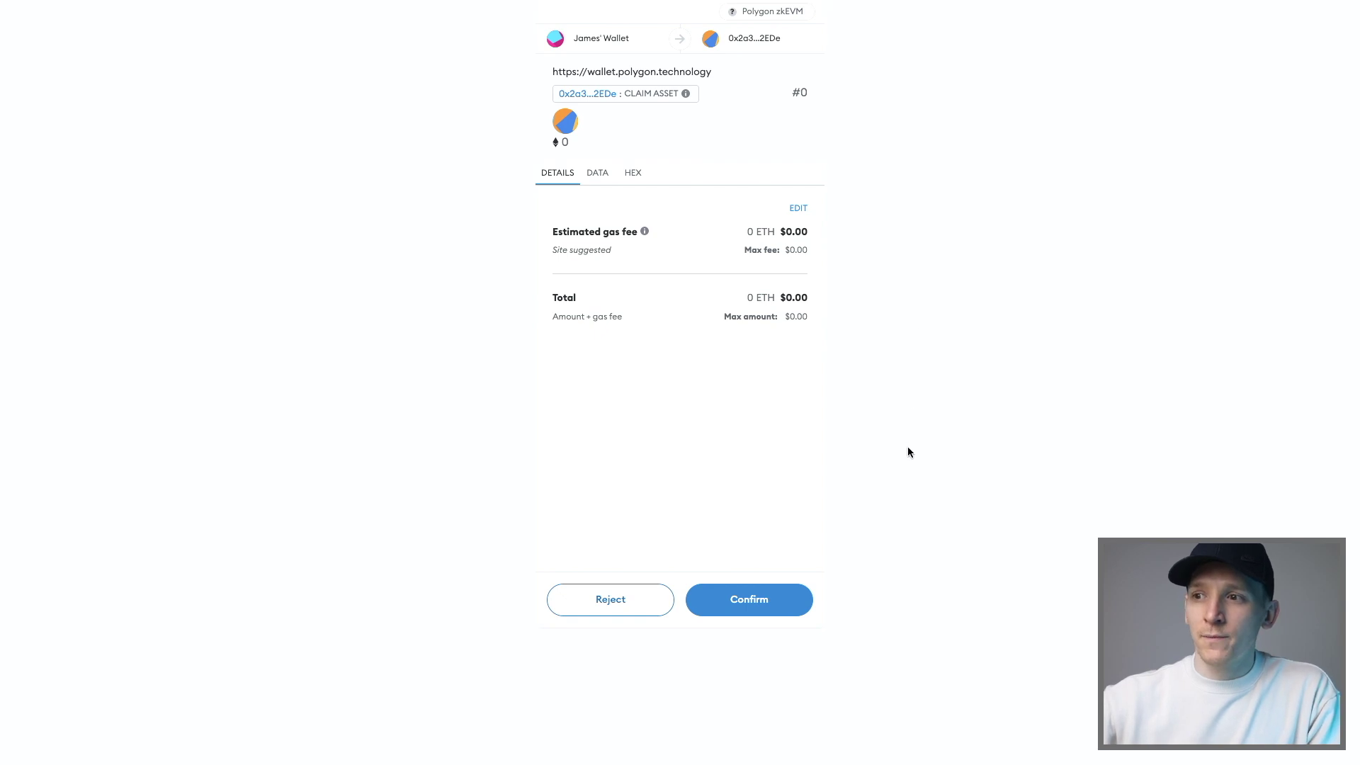
click(766, 601)
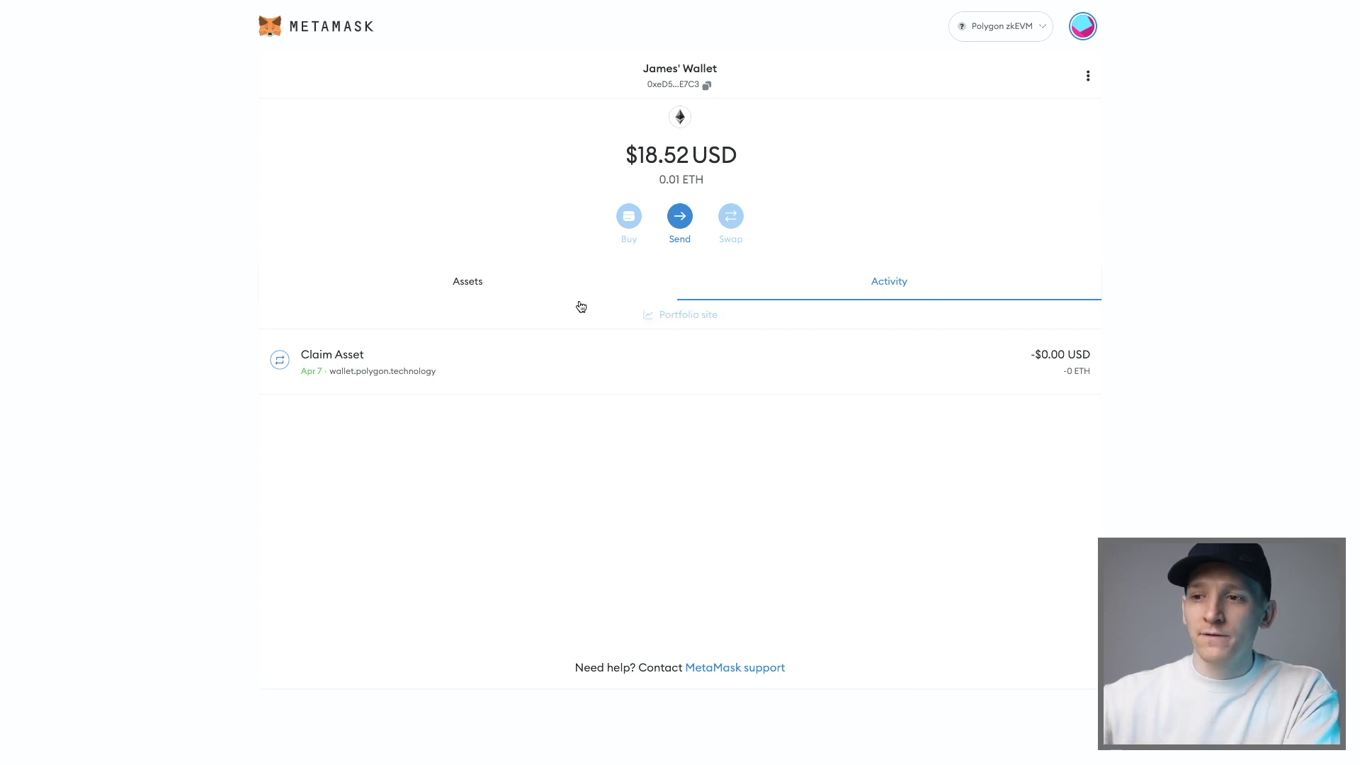
click(472, 282)
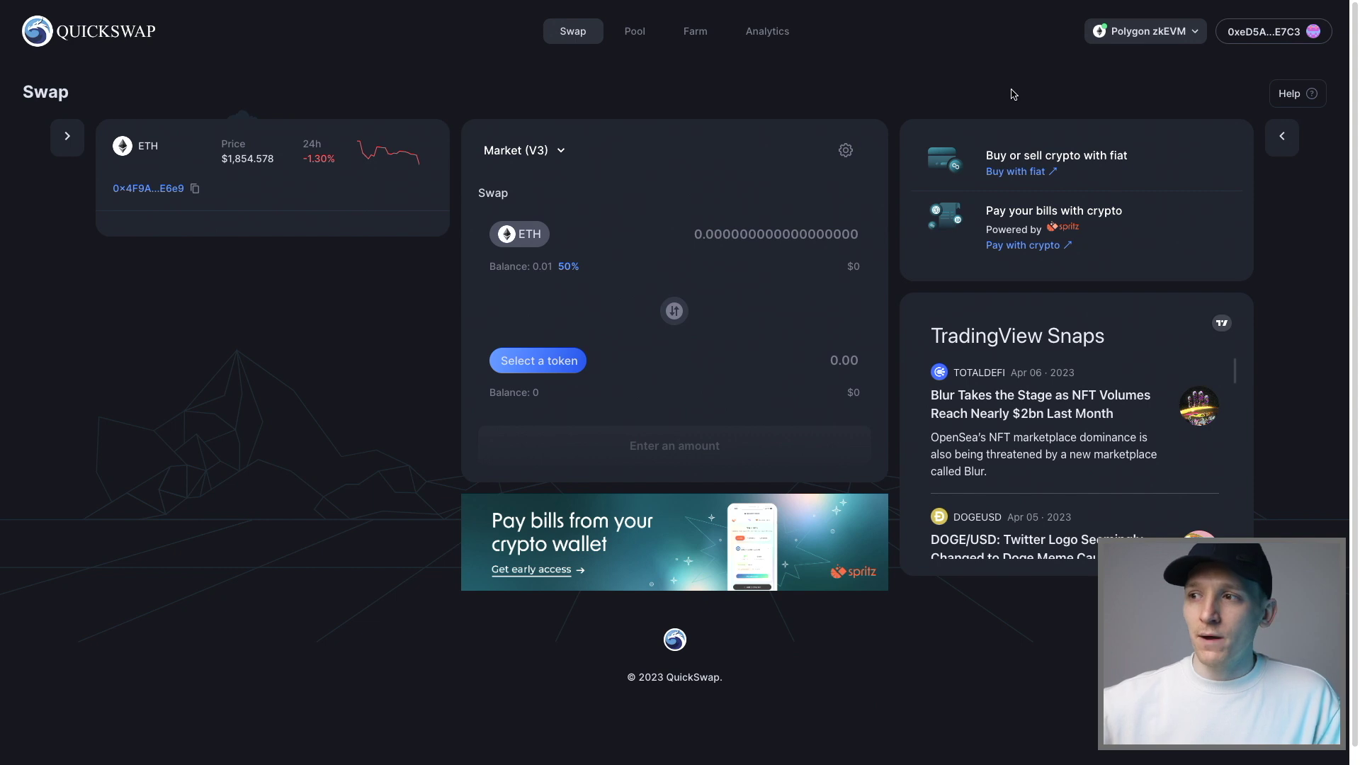
- In QuickSwap, select the Polygon zkEVM network and choose Ether as the token to swap from
click(1156, 34)
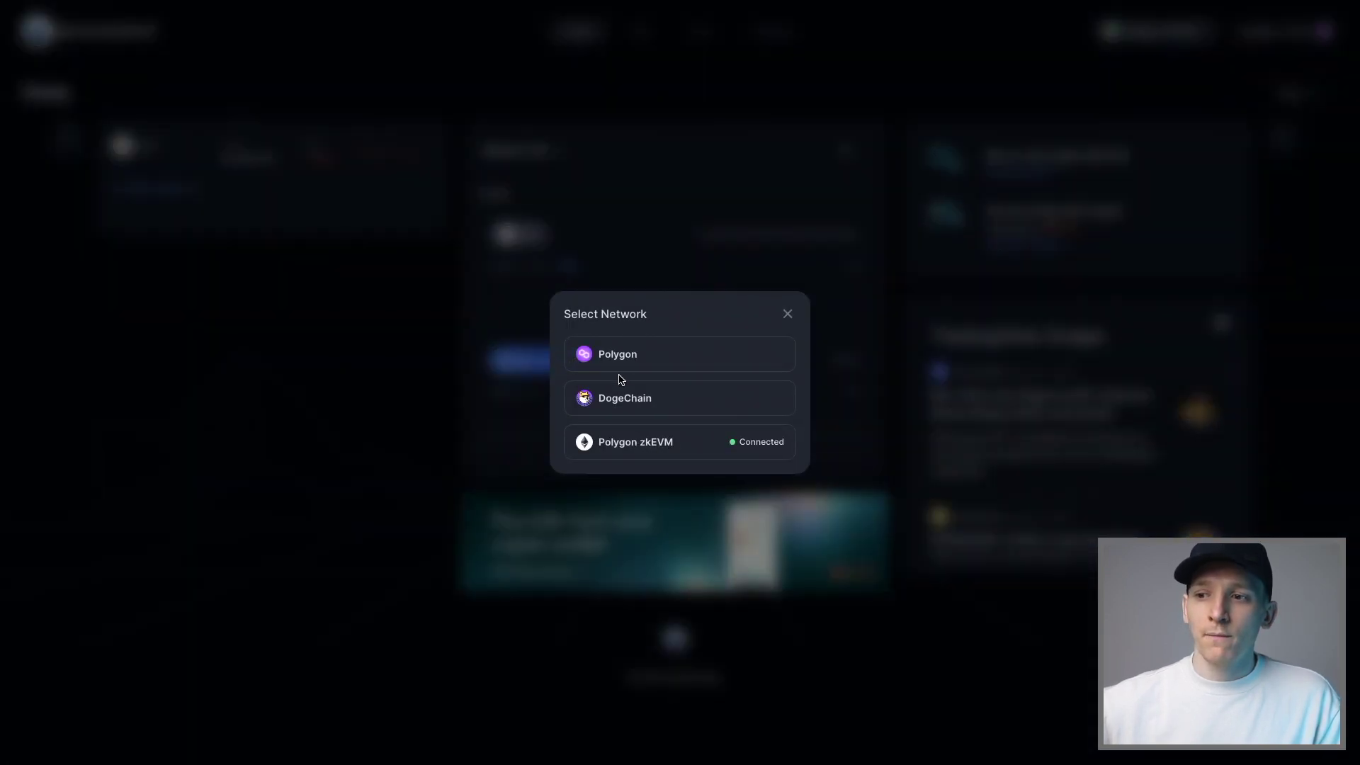
click(641, 449)
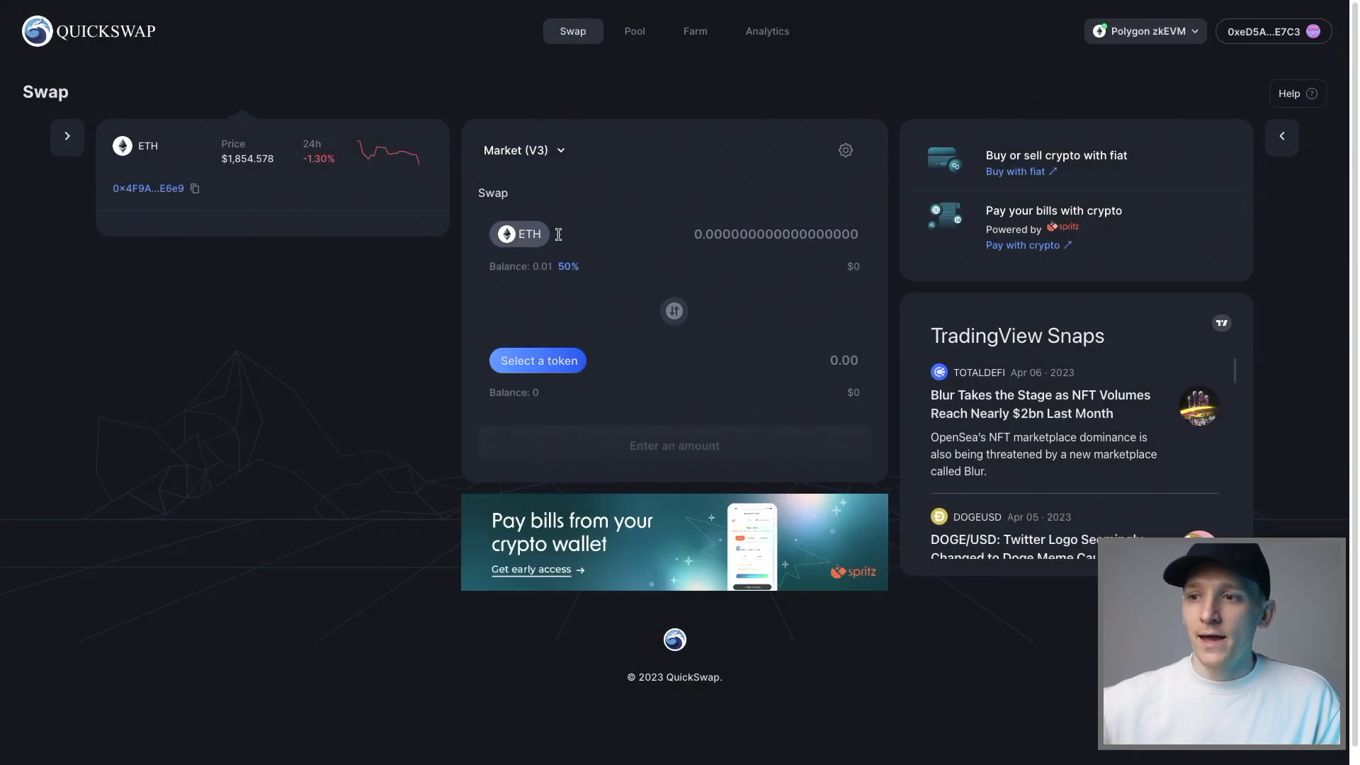
click(524, 238)
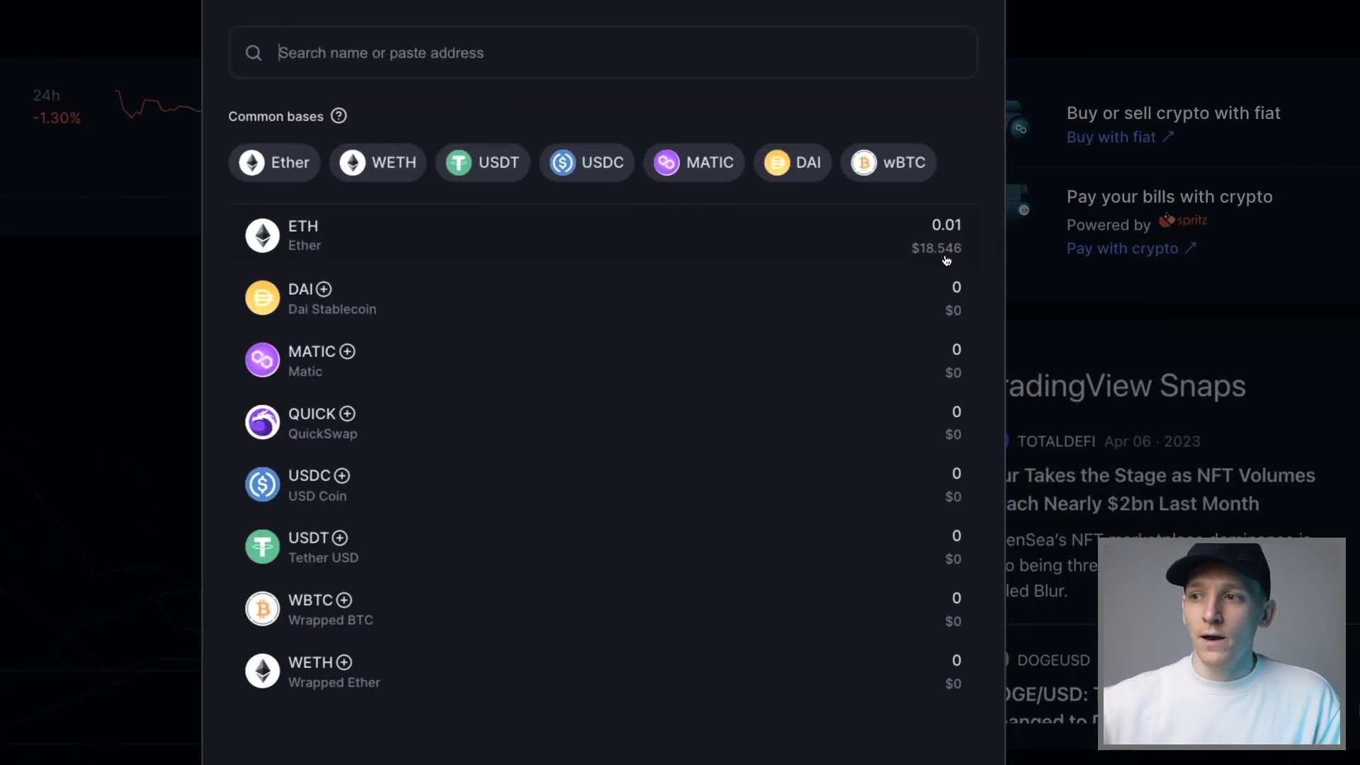
click(283, 165)
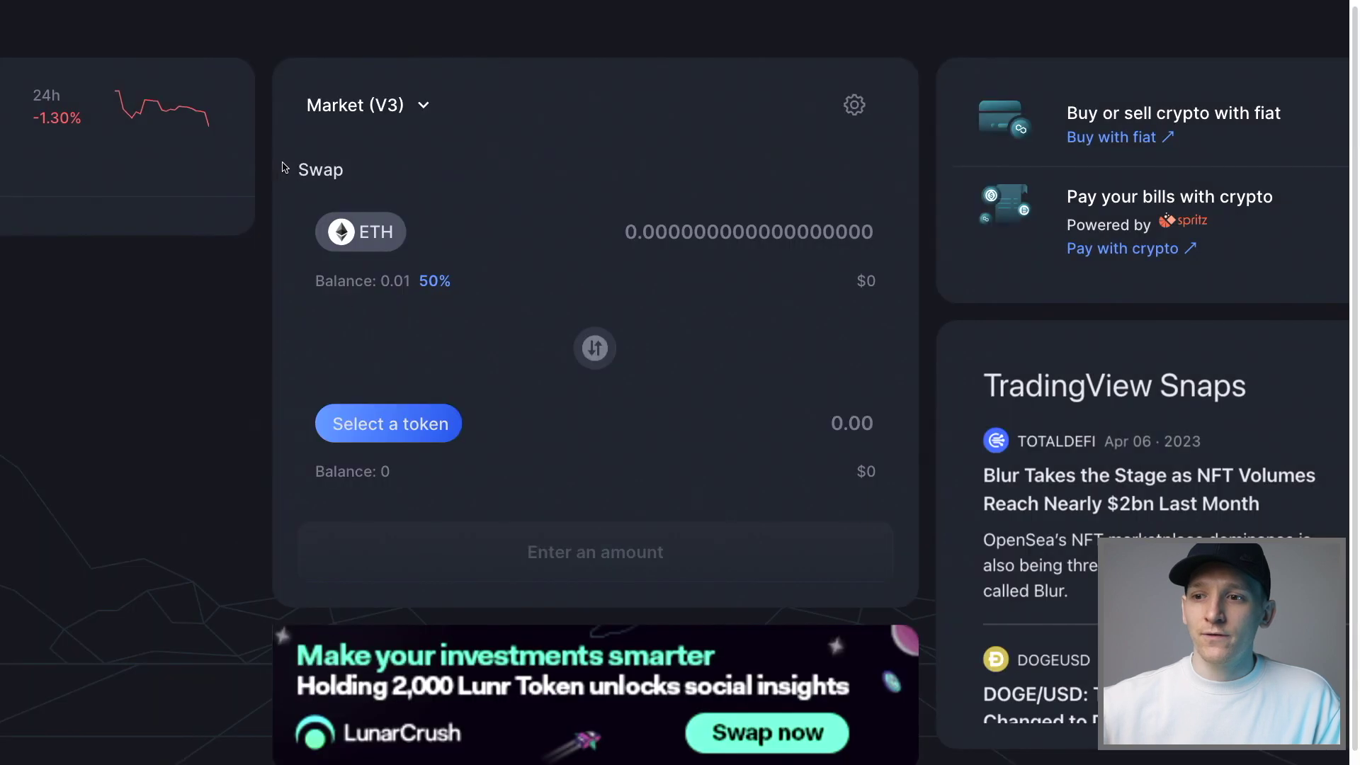
- Choose USDT as the token to receive and set the swap amount to 0.005 ETH
click(419, 428)
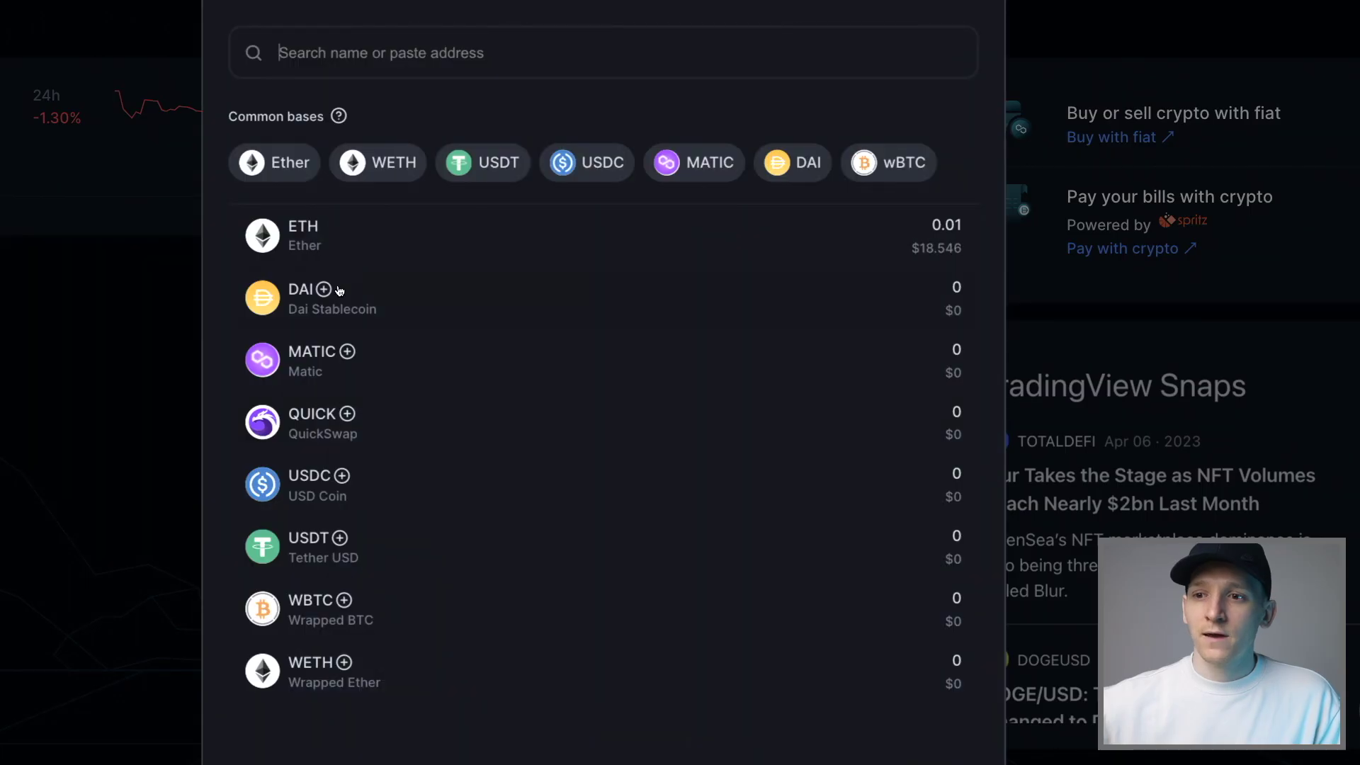
click(312, 541)
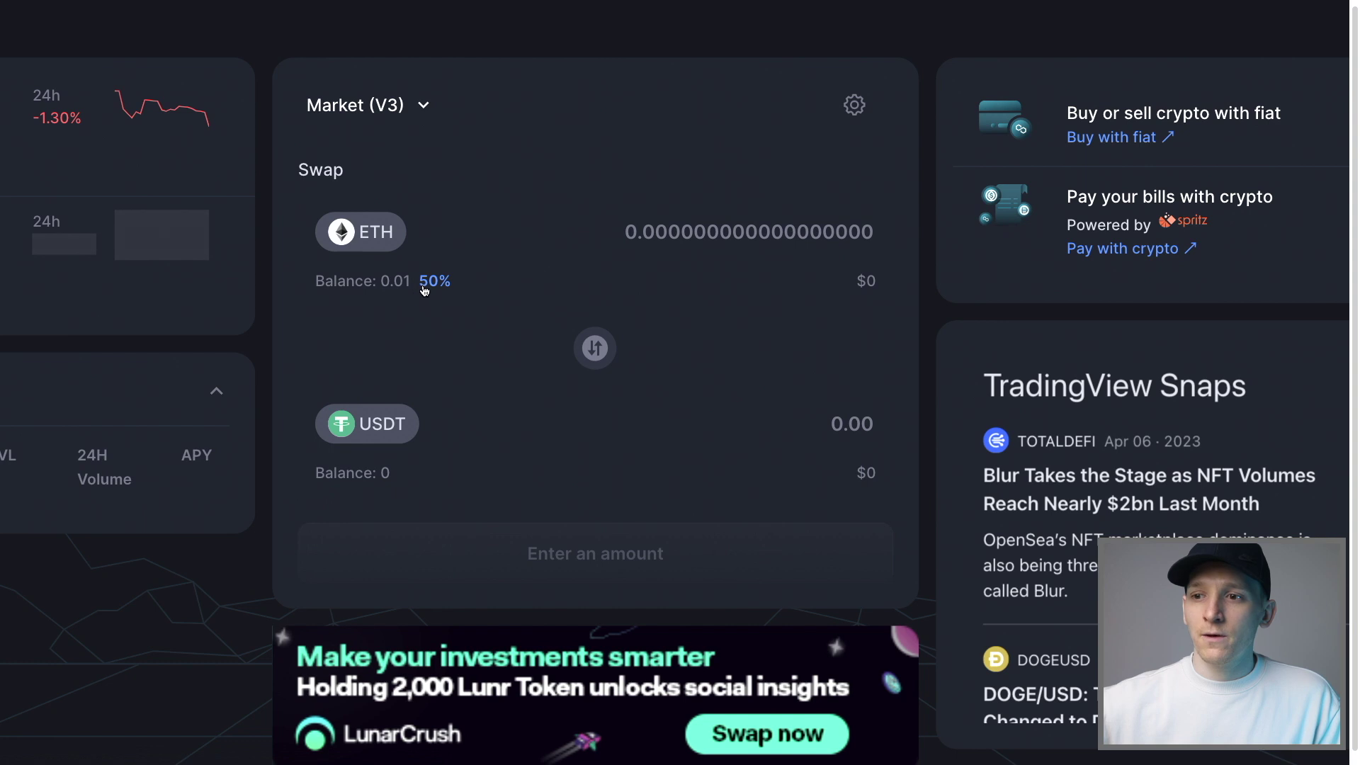
double_click(653, 245)
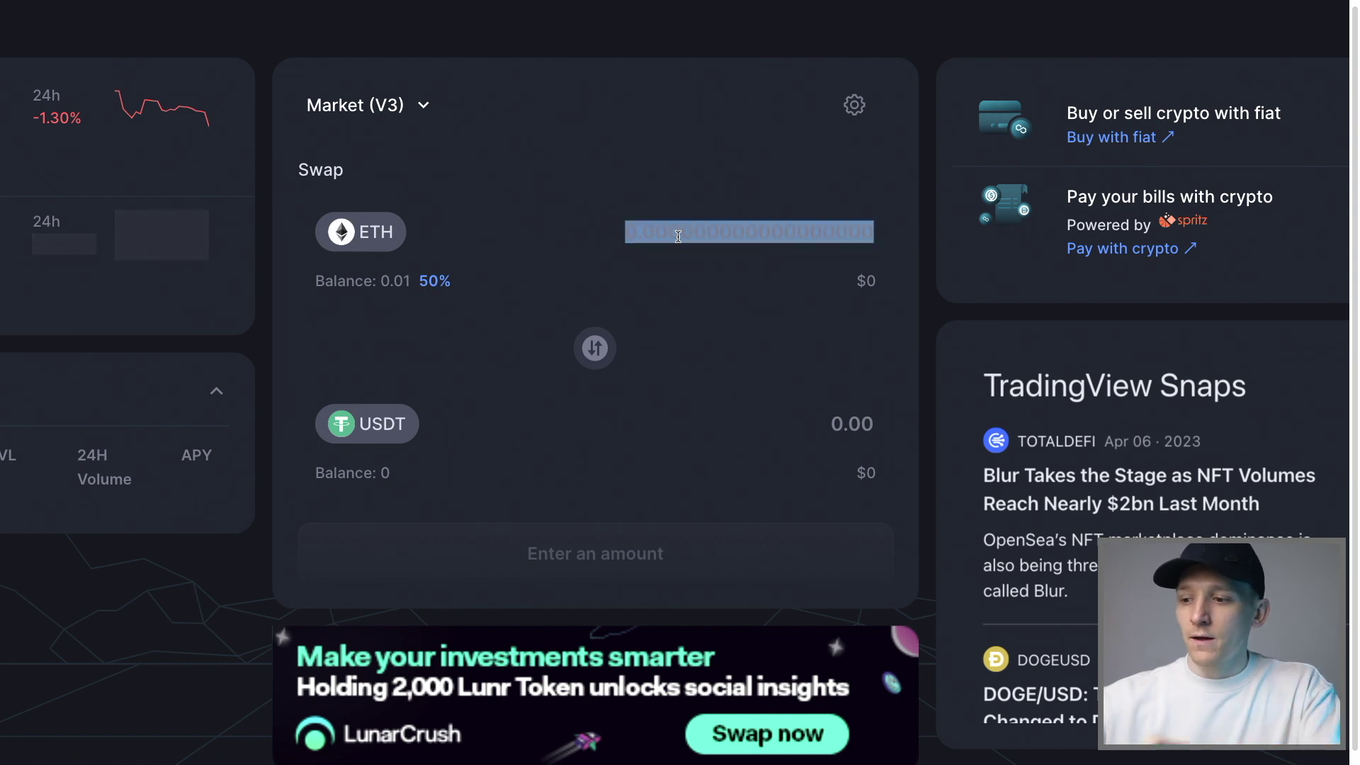
text(0.005)
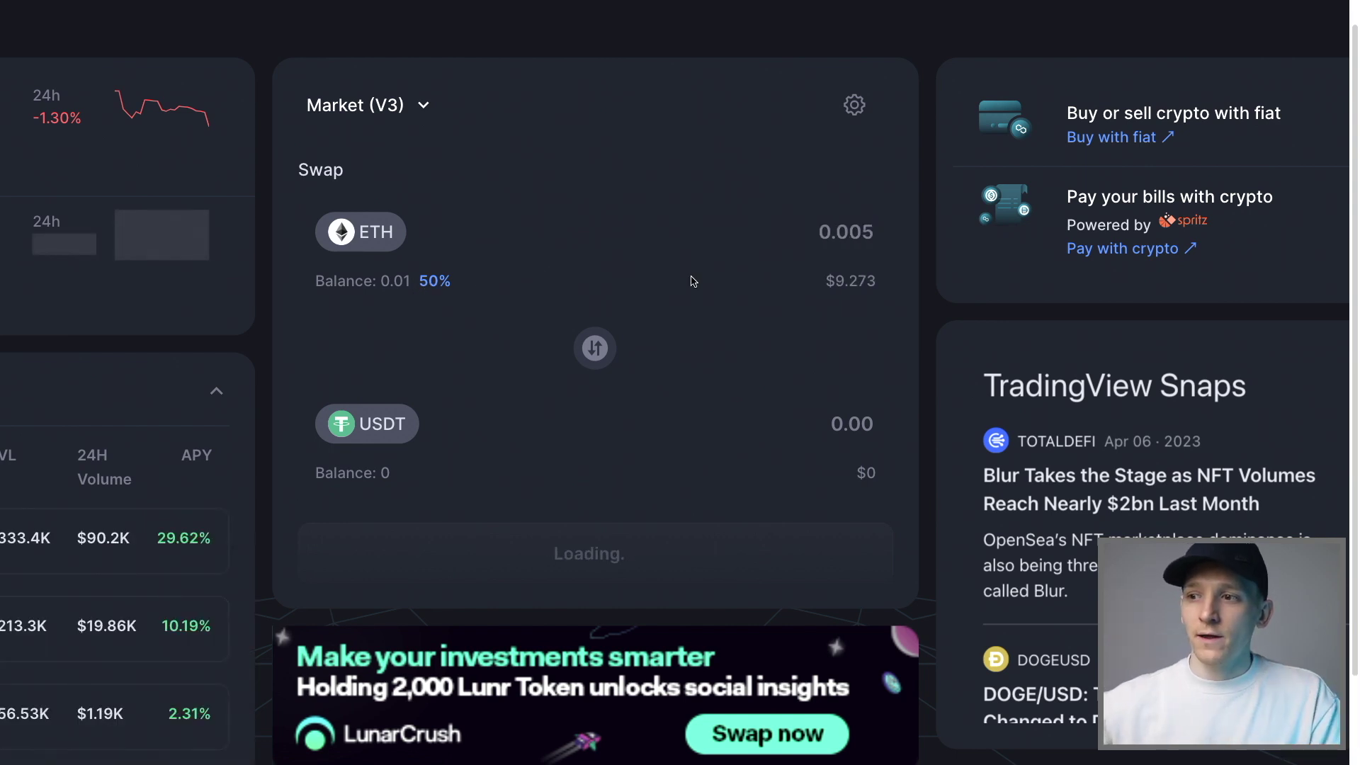